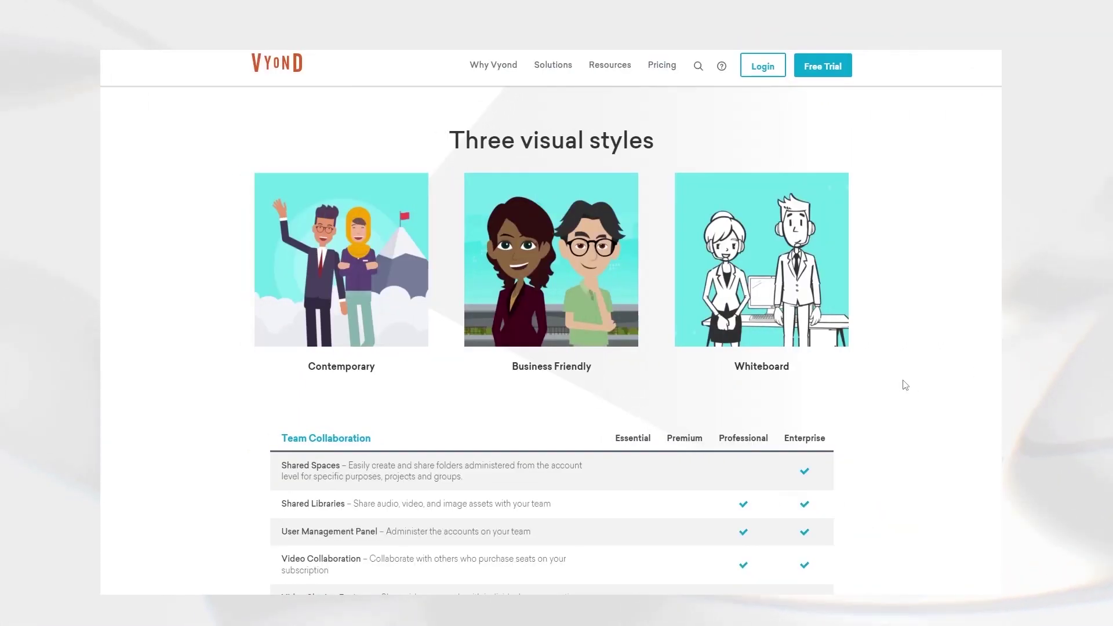
- Scroll the Vyond pricing page to the annual plan cards: Premium US$54, Professional US$92 per user
scroll(905, 385, down, 1)
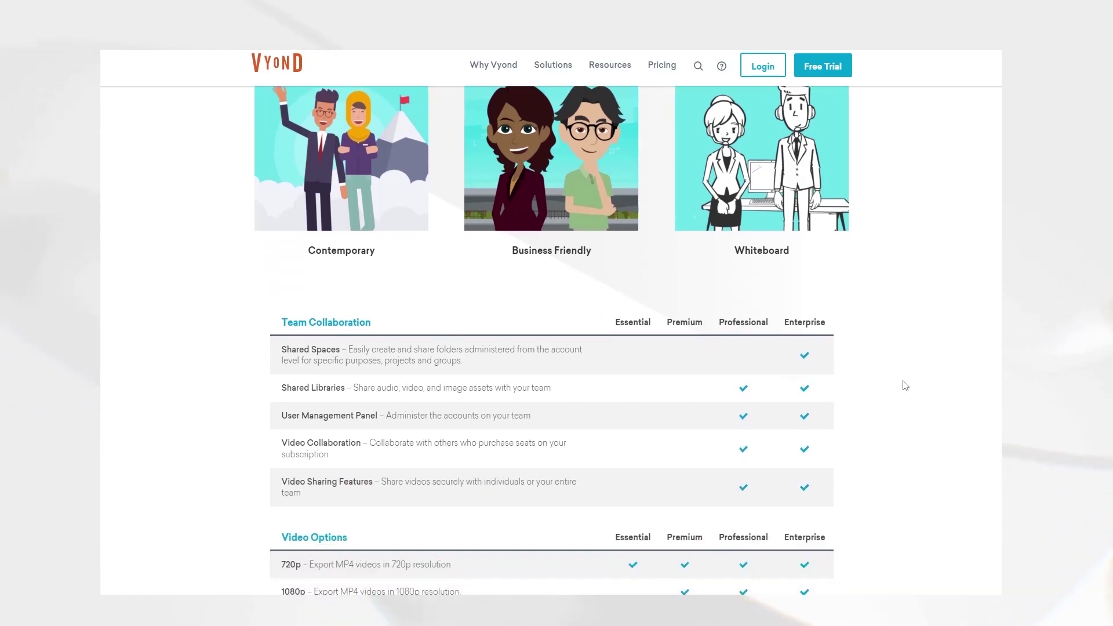
scroll(905, 385, down, 1)
scroll(905, 385, down, 1)
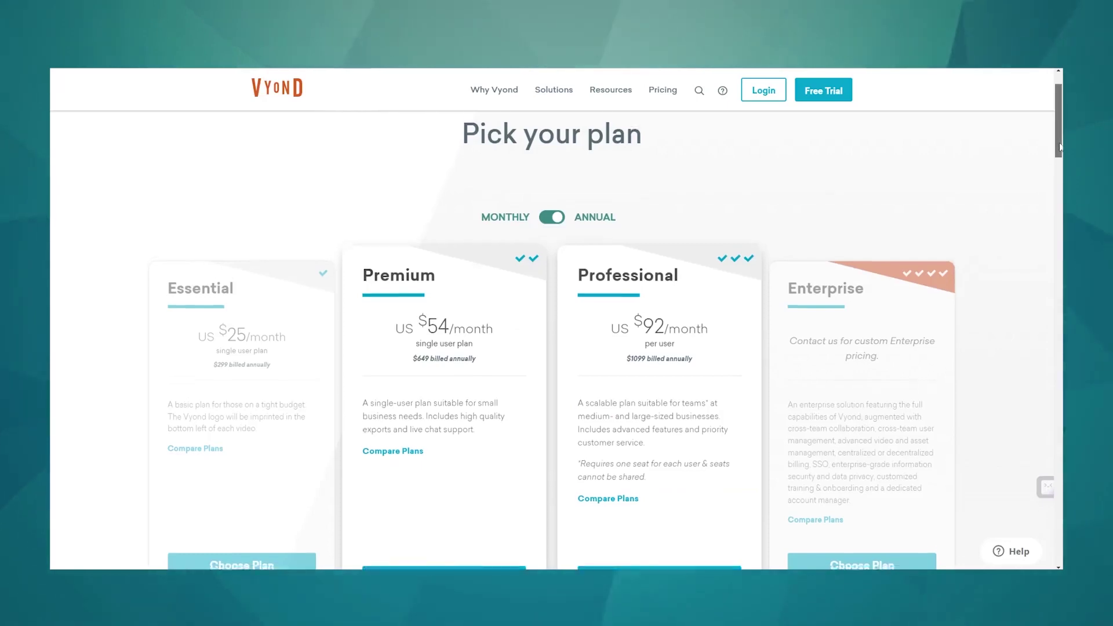
- Watch the video animation page's embedded demo of animated office scenes
drag(1059, 146, 1061, 155)
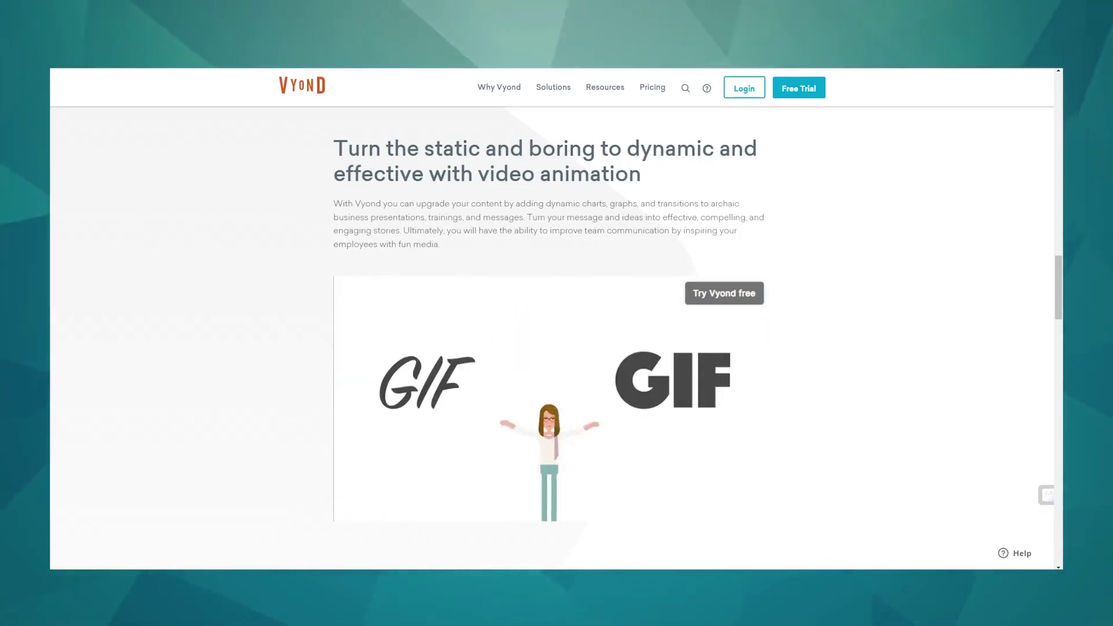
scroll(551, 319, down, 1)
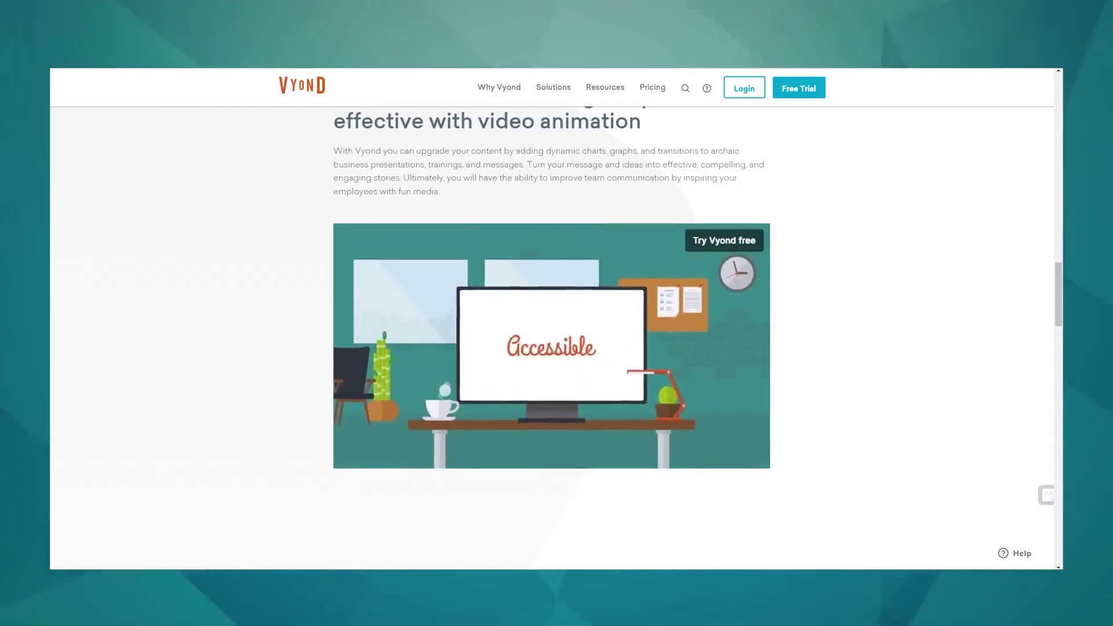
- Scroll down through the Vyond solutions and enterprise sections
scroll(865, 315, down, 5)
scroll(865, 315, down, 2)
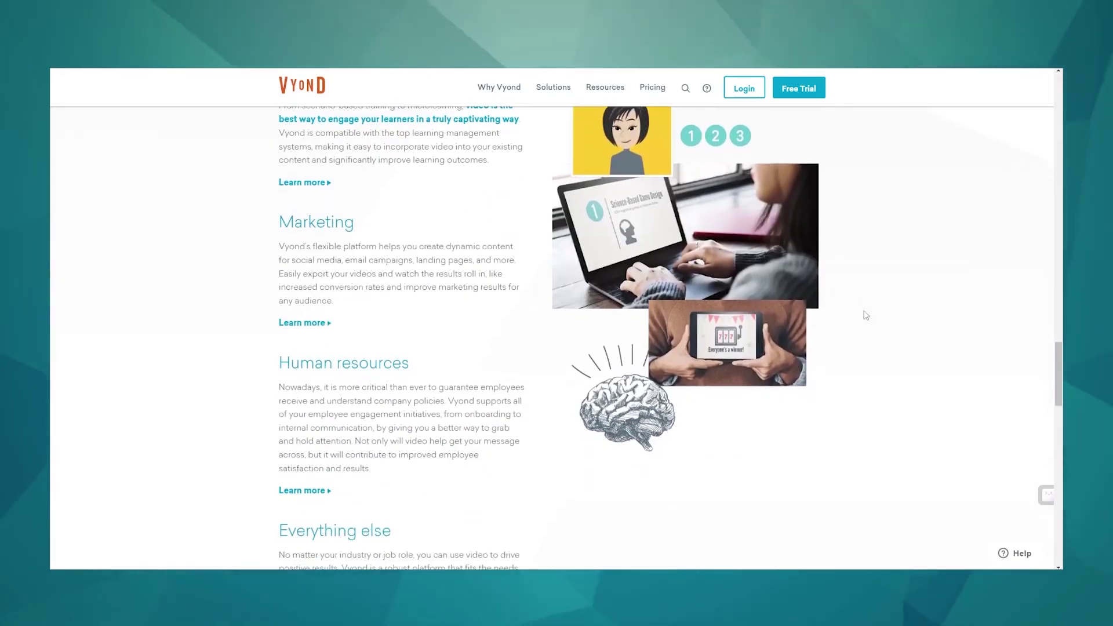
scroll(865, 314, down, 1)
scroll(866, 314, down, 1)
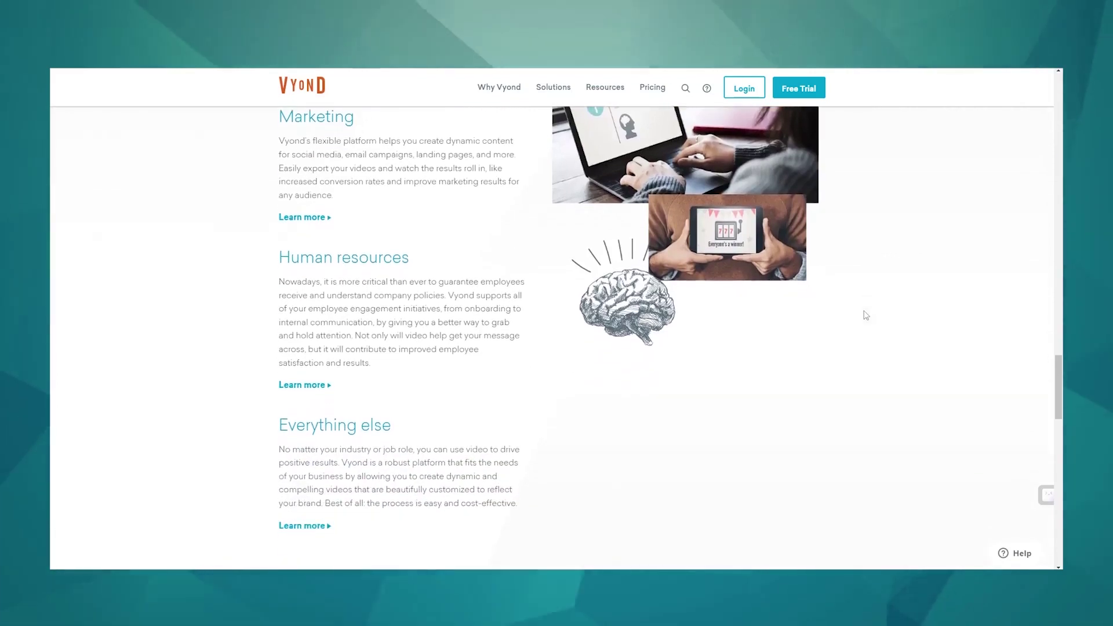
scroll(865, 315, down, 1)
scroll(866, 315, down, 1)
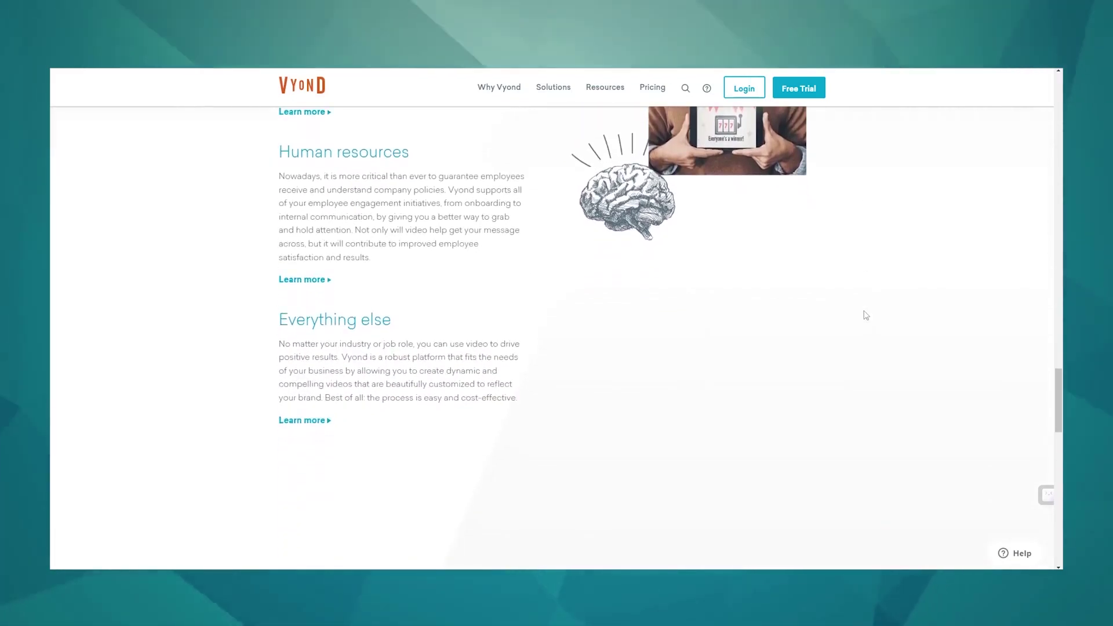
scroll(865, 314, down, 1)
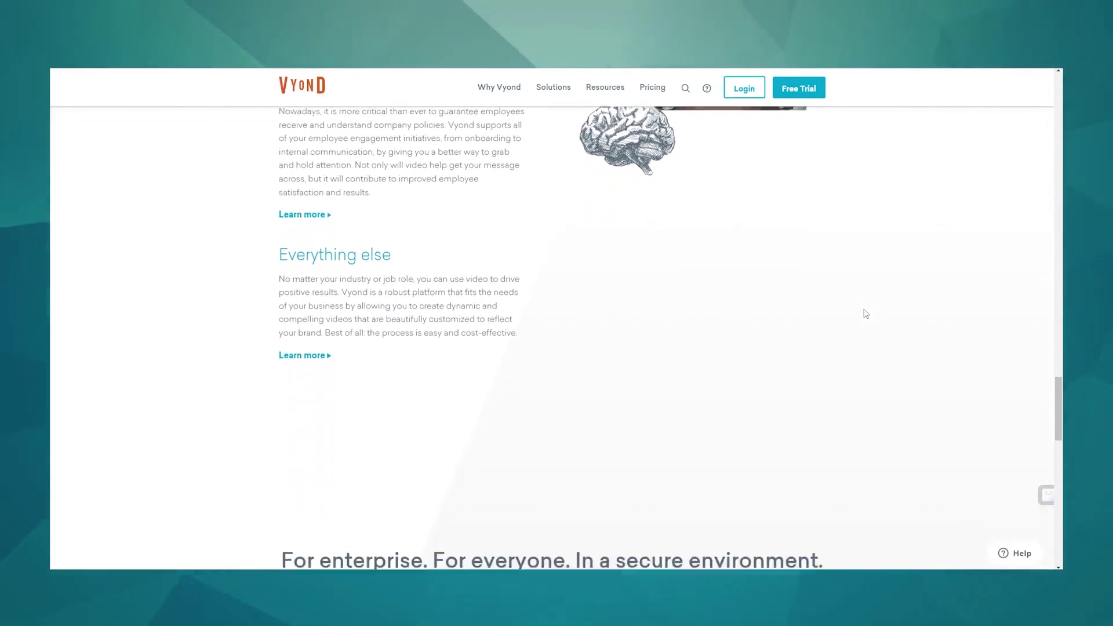
scroll(866, 314, down, 3)
scroll(866, 314, down, 2)
scroll(865, 313, down, 1)
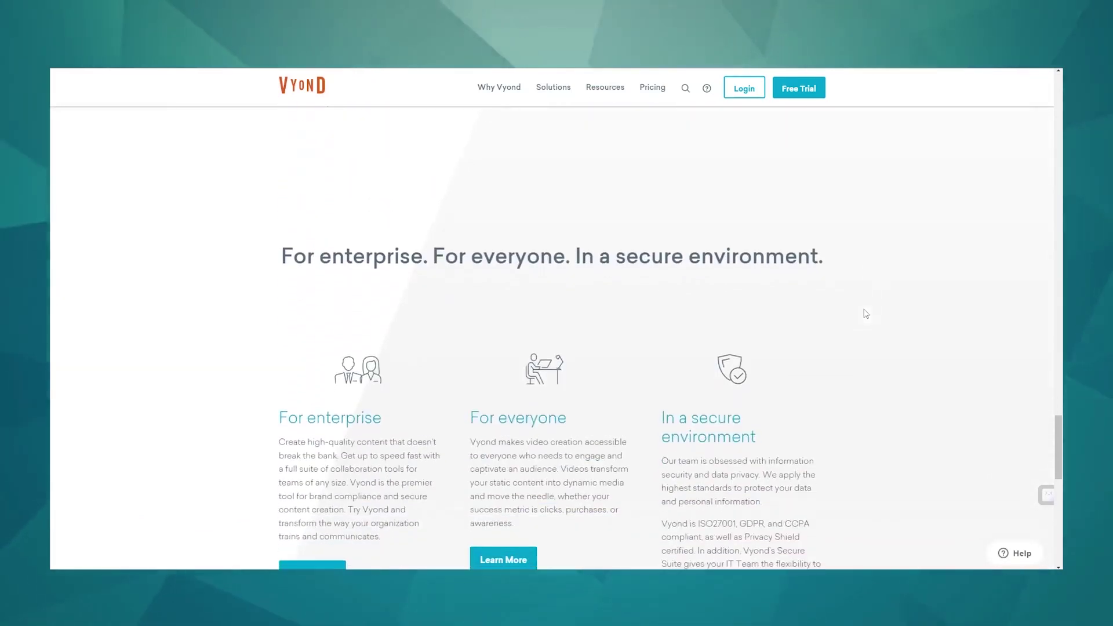
scroll(866, 314, down, 2)
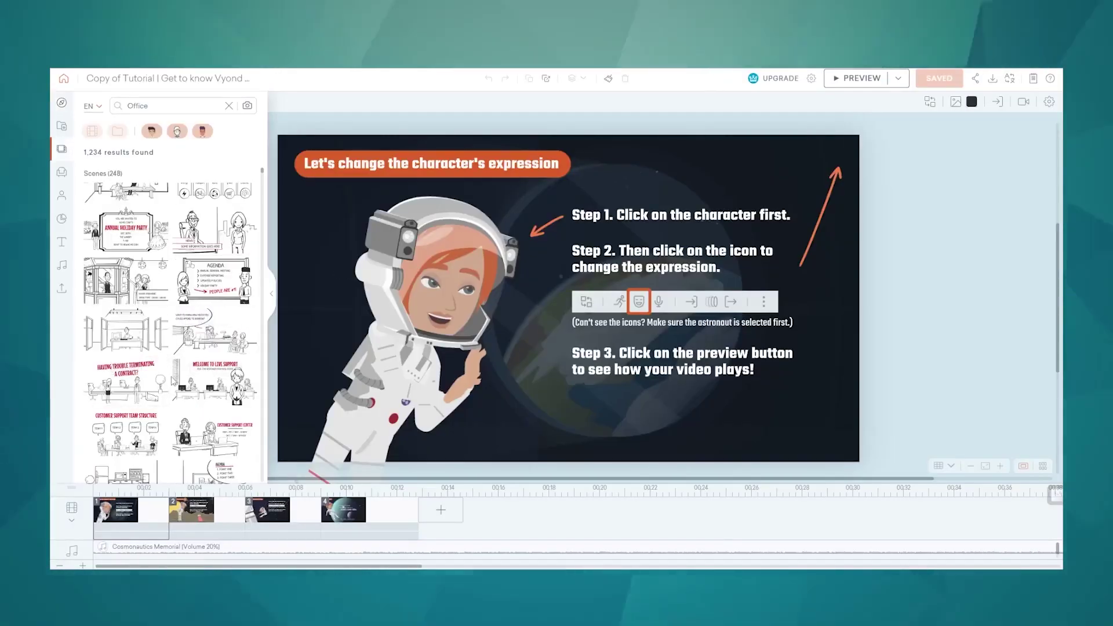
- Exclude Whiteboard style from the Office scene results and add the Boss office scene
scroll(282, 371, down, 2)
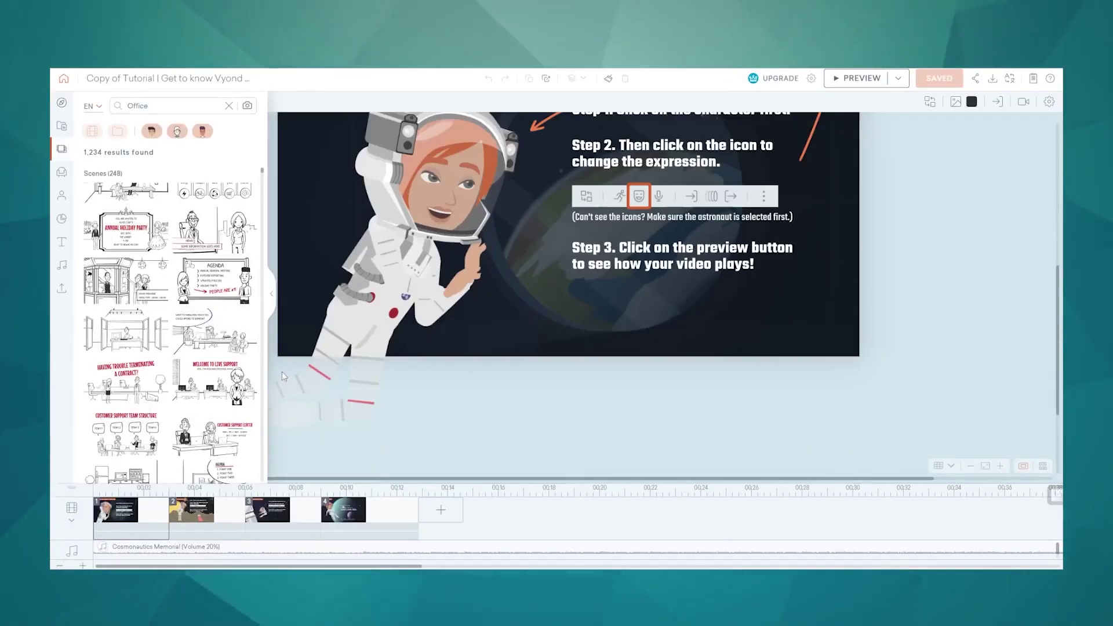
scroll(282, 376, up, 2)
scroll(232, 359, down, 2)
scroll(235, 360, down, 2)
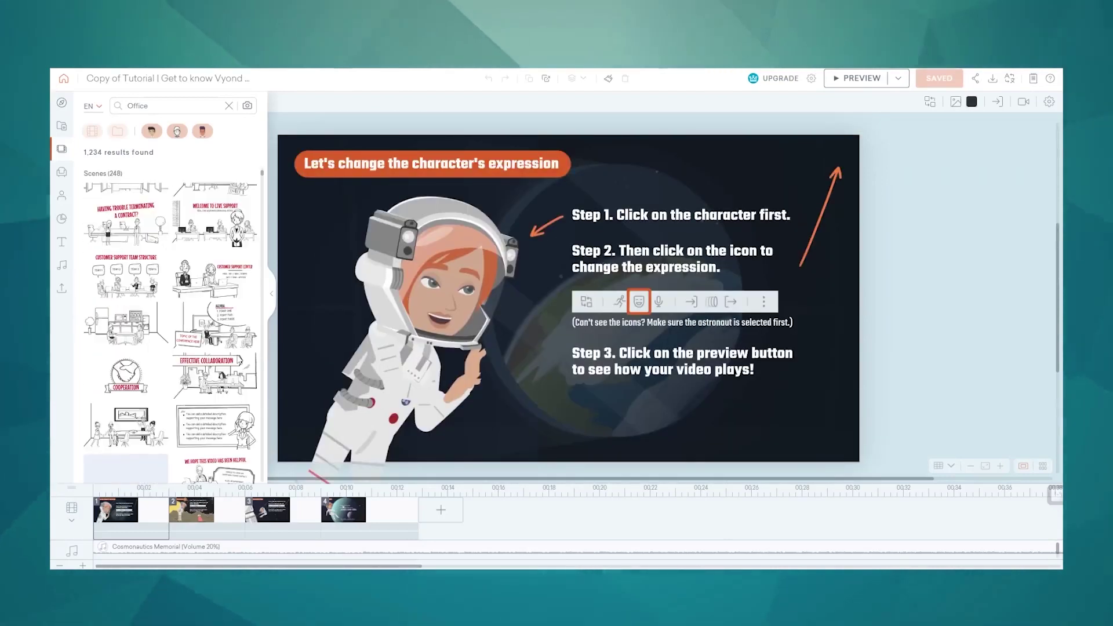
scroll(237, 361, down, 2)
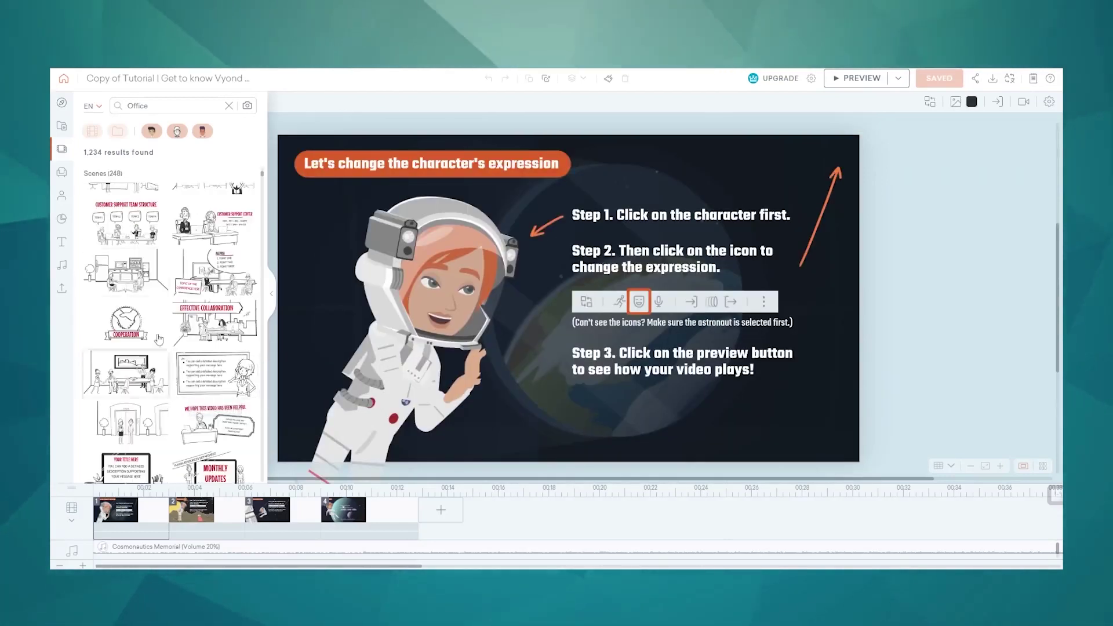
click(60, 150)
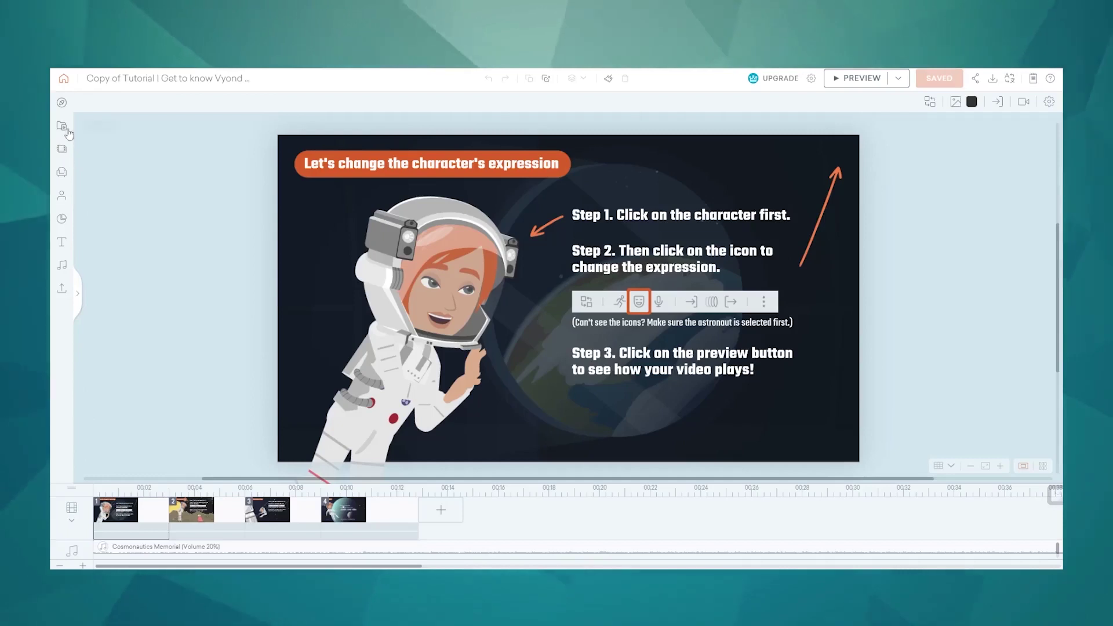
click(64, 128)
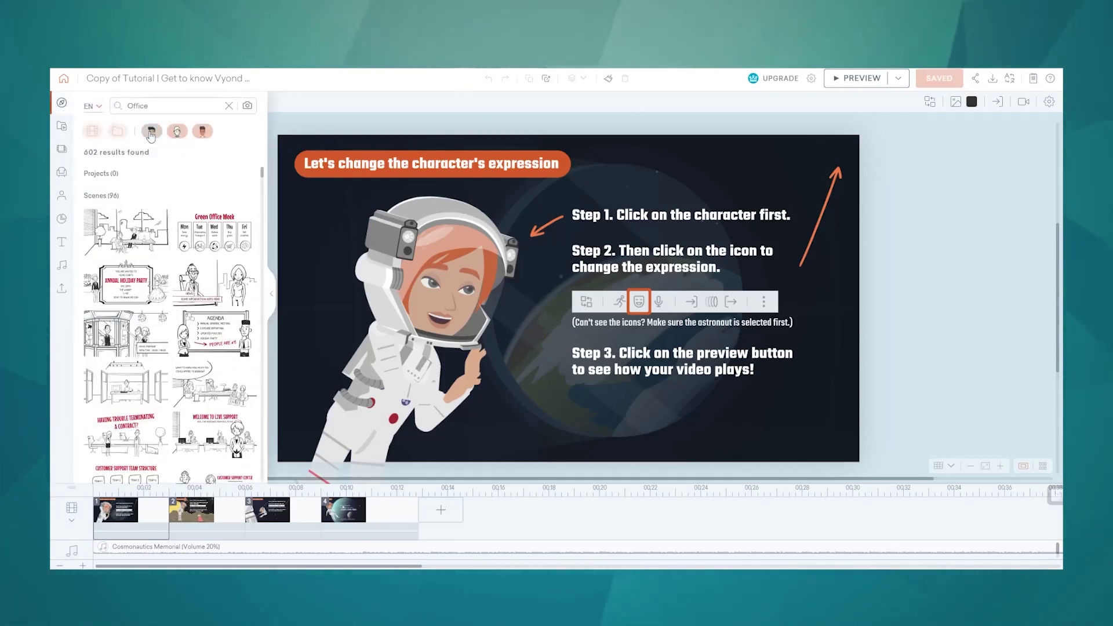
click(178, 131)
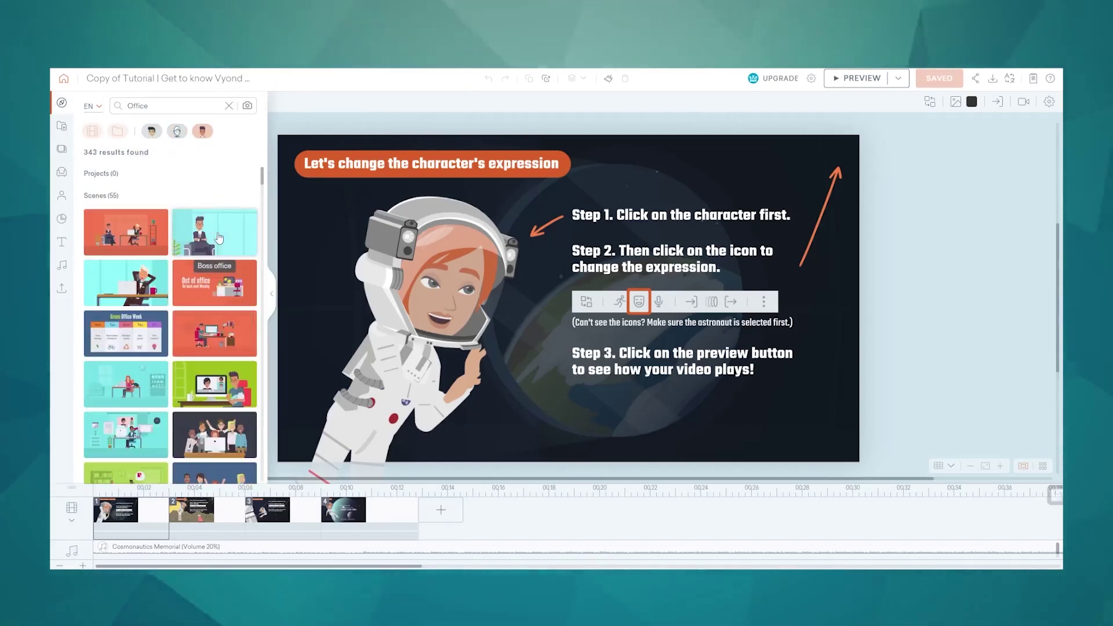
click(219, 238)
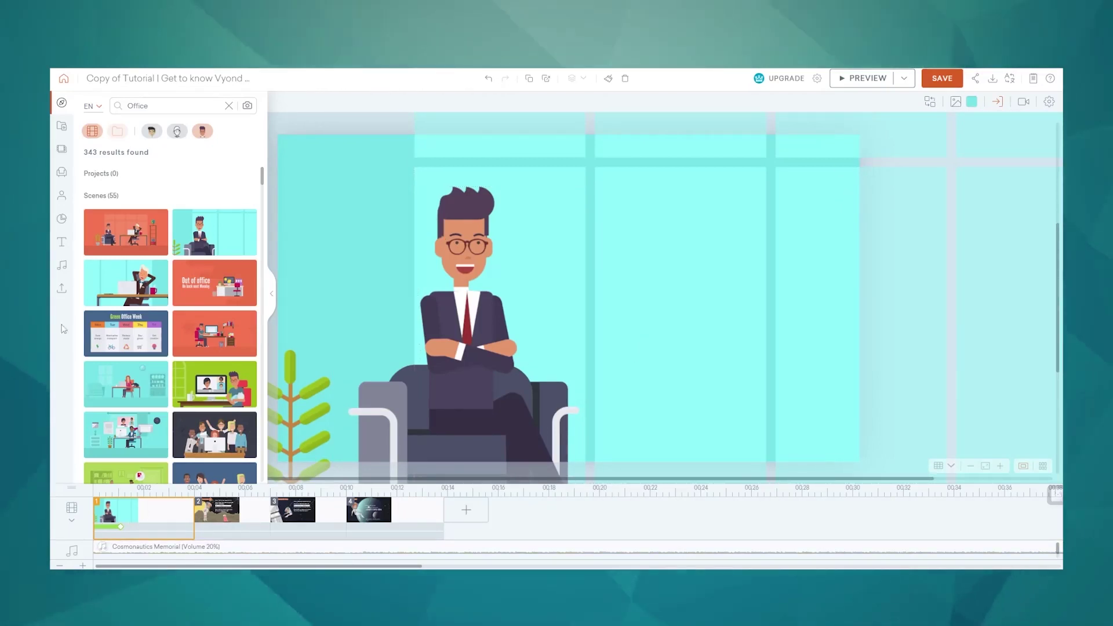
- Restore the full Office results and scroll through the Office props
click(177, 132)
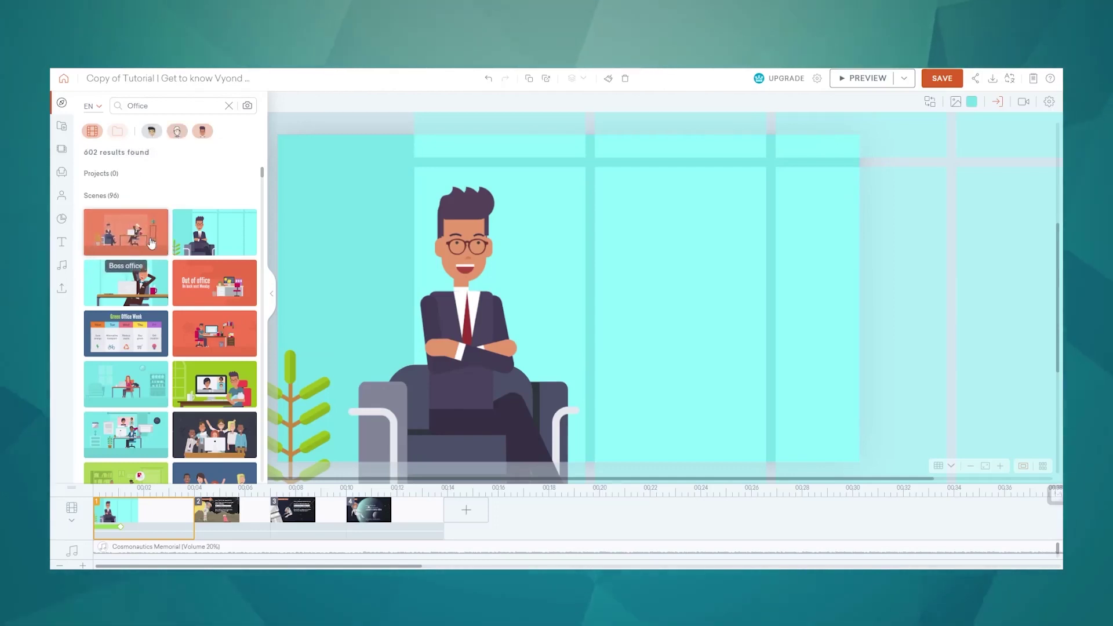
click(61, 174)
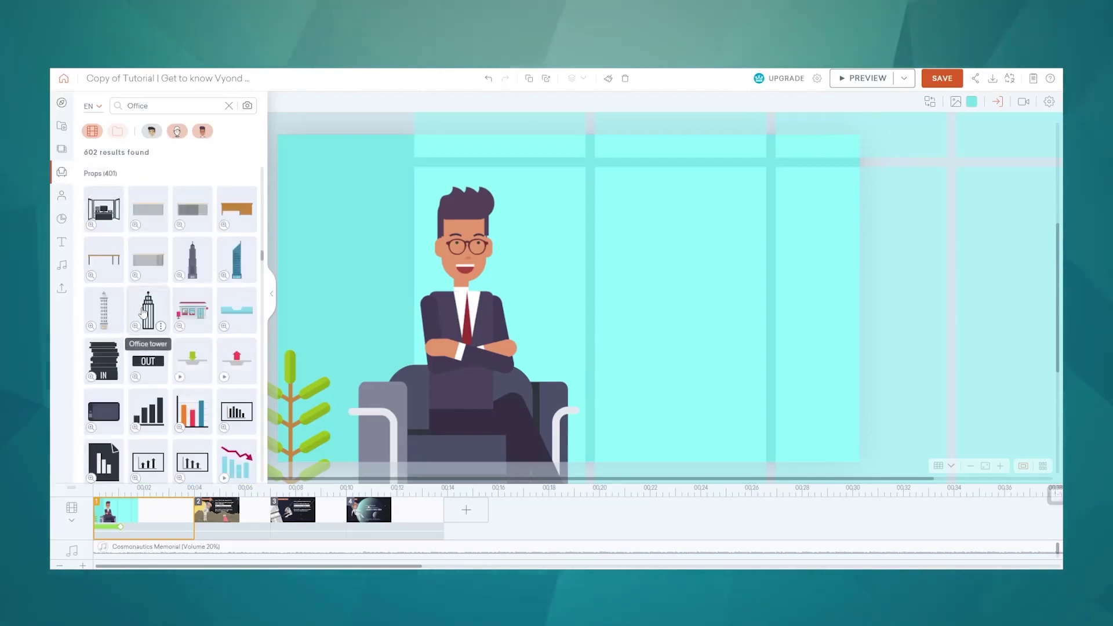
scroll(191, 347, down, 1)
scroll(243, 382, down, 1)
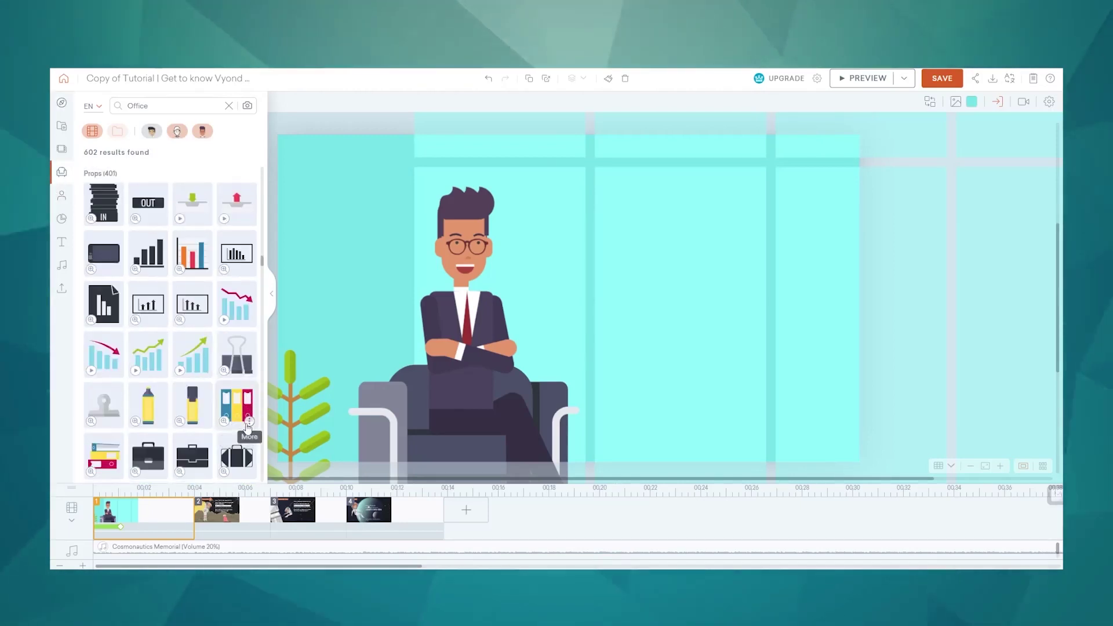
scroll(247, 428, down, 1)
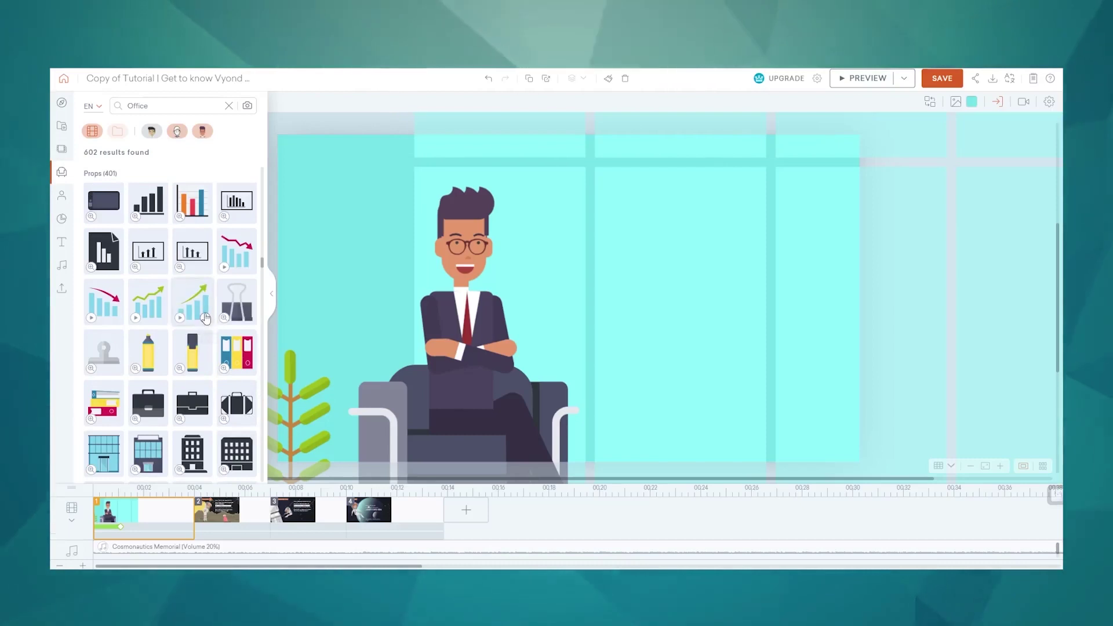
- Browse the Office character results, then the Office chart results
click(62, 195)
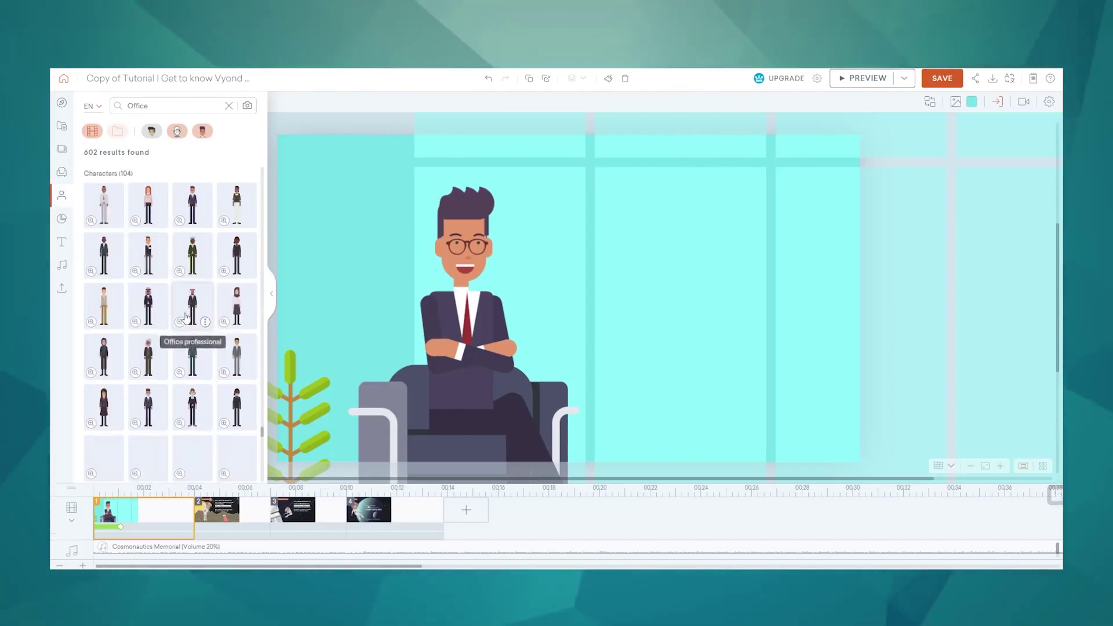
scroll(185, 316, down, 2)
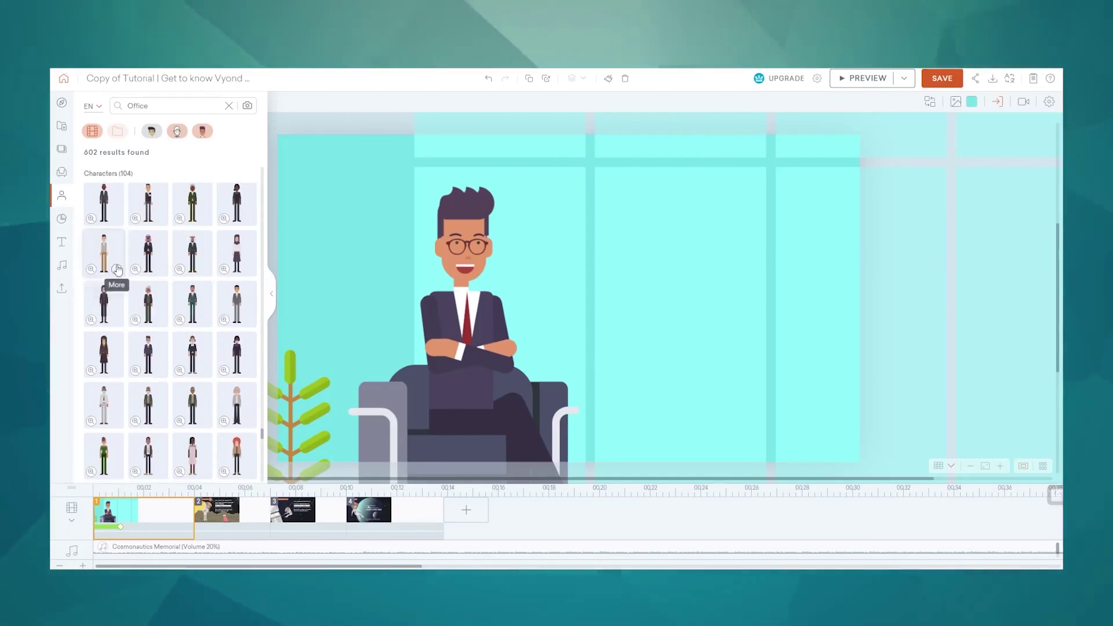
scroll(118, 270, down, 2)
click(61, 218)
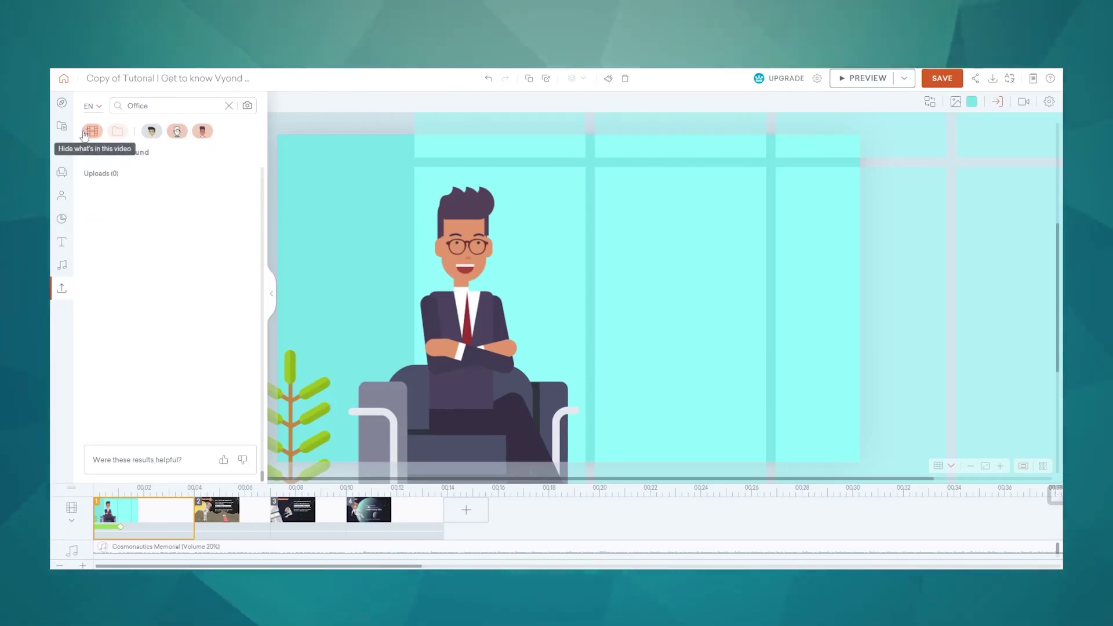
- Return to the Office scene results and scroll through the list
click(61, 149)
scroll(141, 284, down, 3)
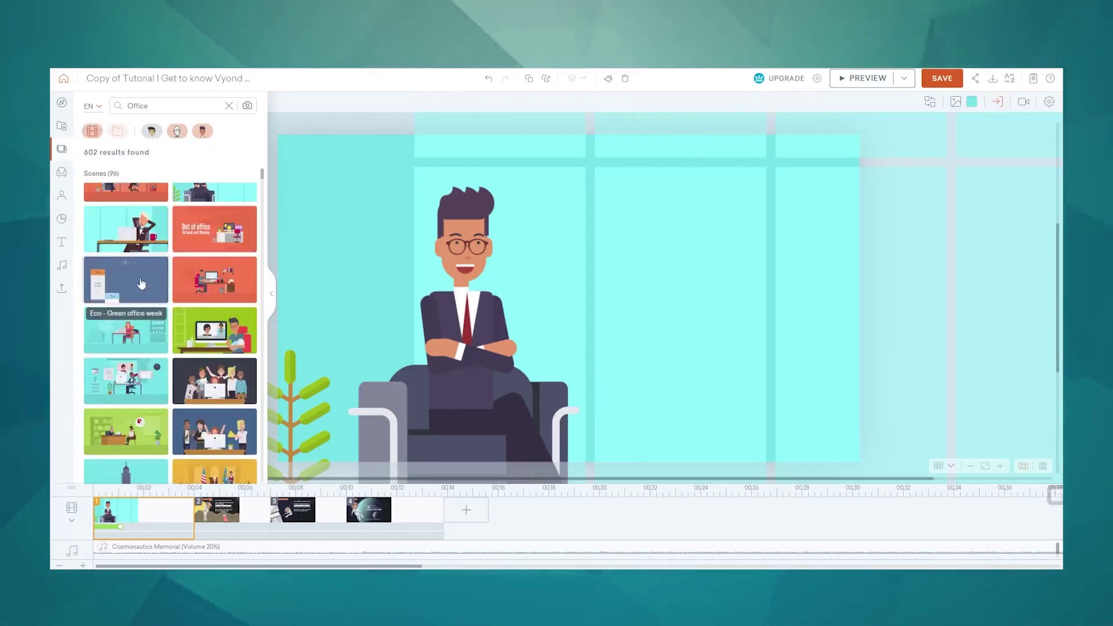
scroll(141, 284, down, 3)
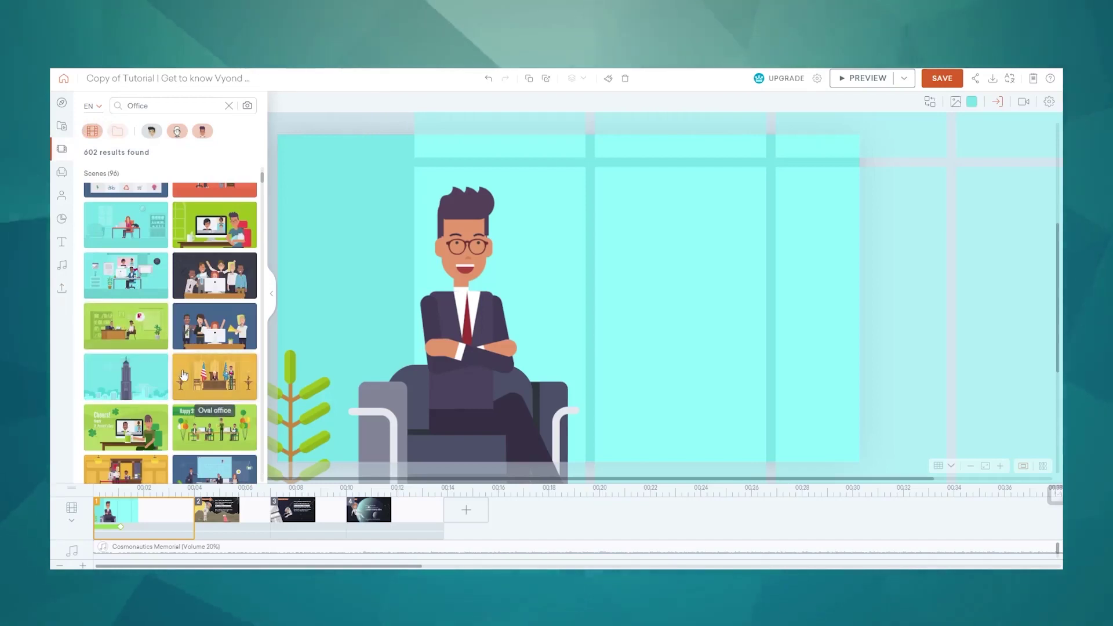
scroll(138, 438, down, 2)
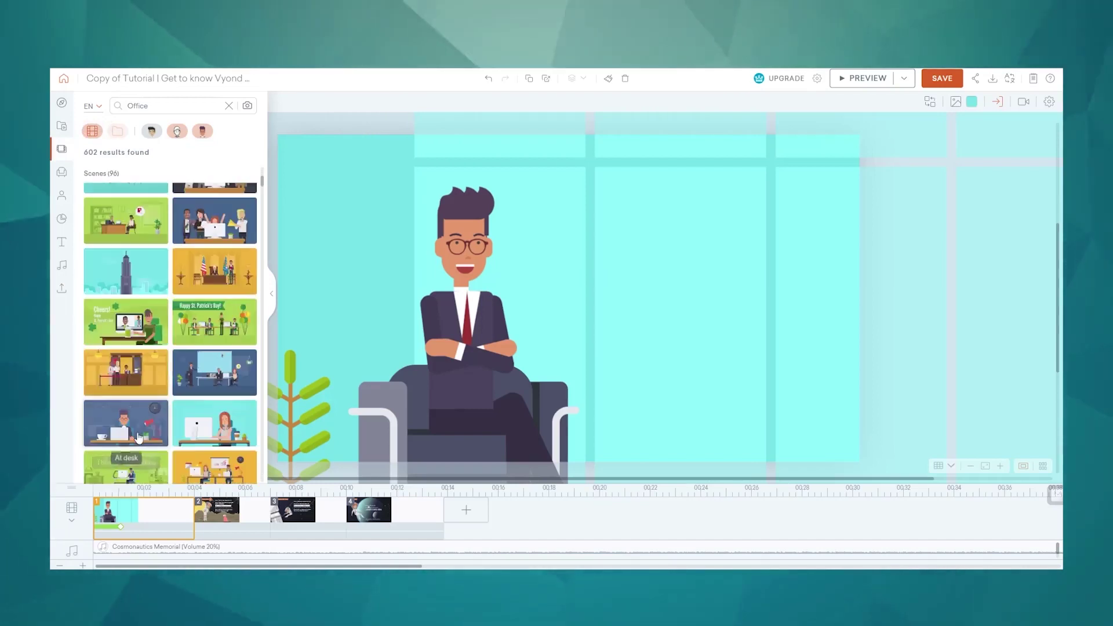
scroll(168, 442, down, 1)
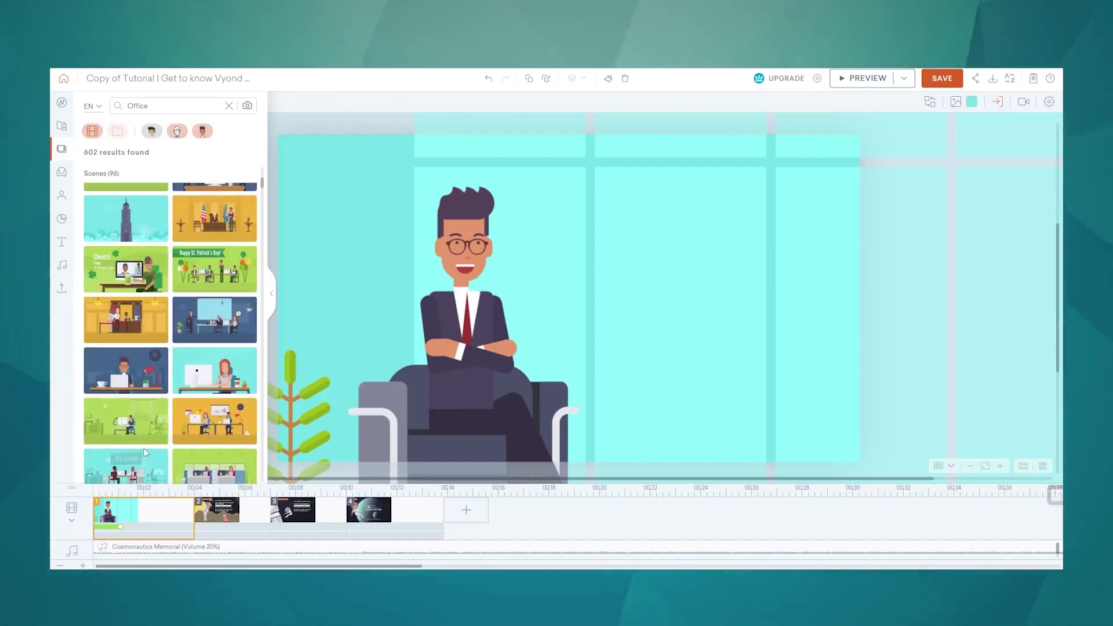
scroll(145, 455, down, 1)
scroll(145, 455, down, 1)
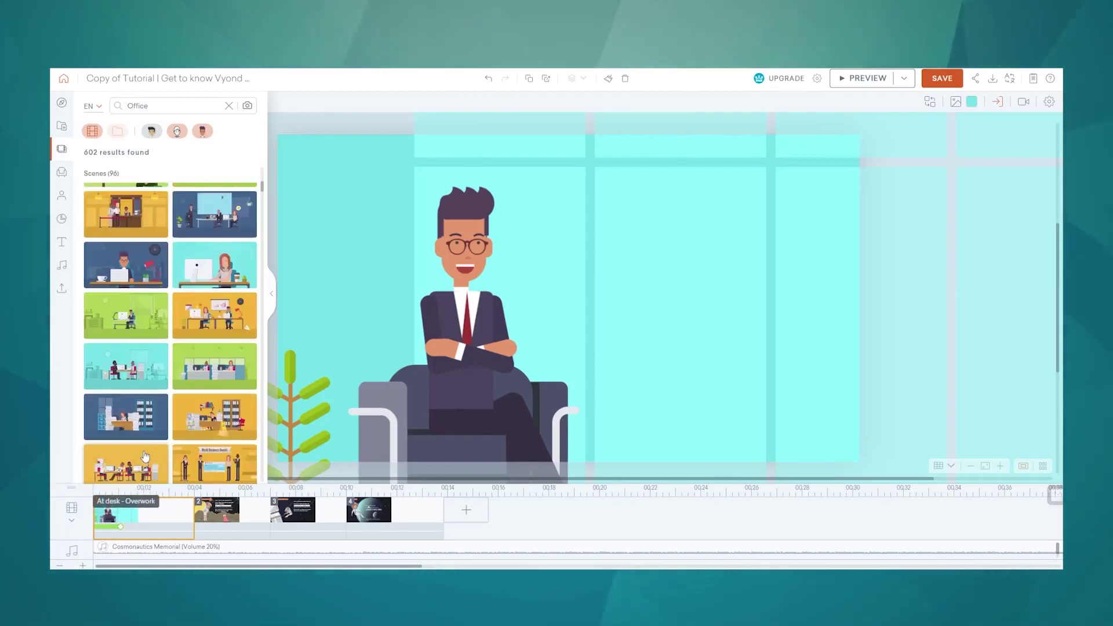
scroll(199, 439, down, 1)
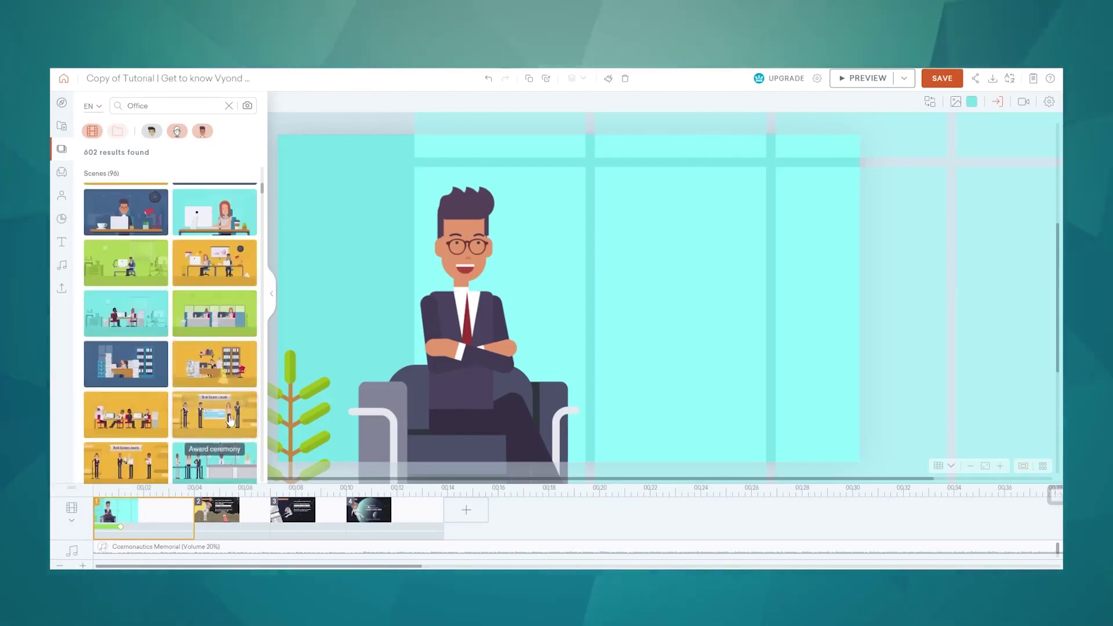
scroll(219, 442, down, 1)
scroll(227, 454, down, 1)
scroll(227, 453, down, 1)
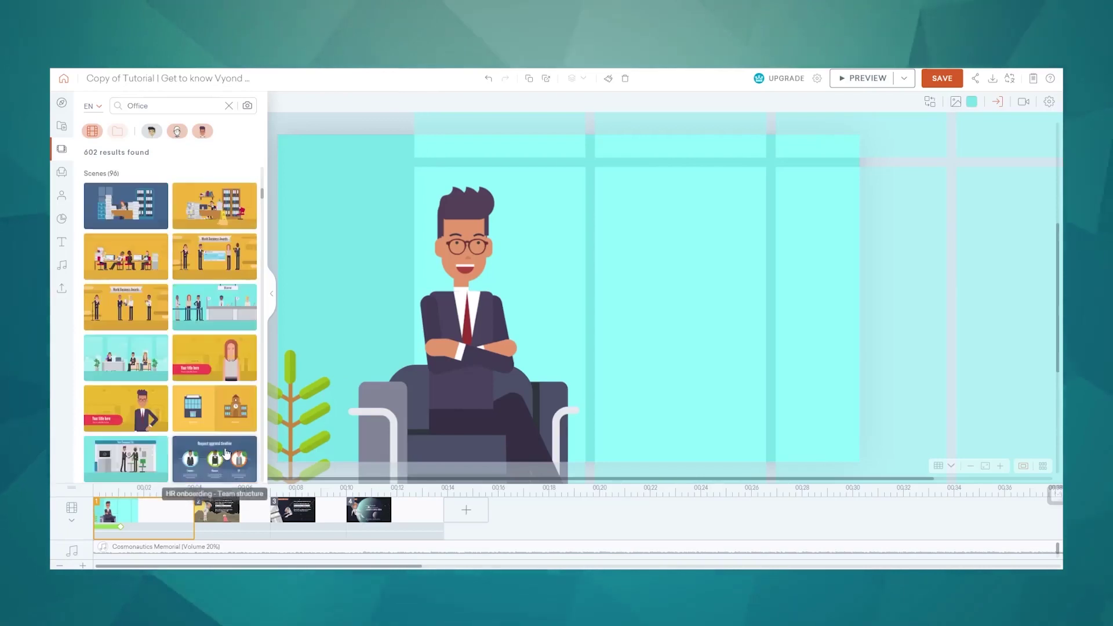
scroll(144, 458, down, 1)
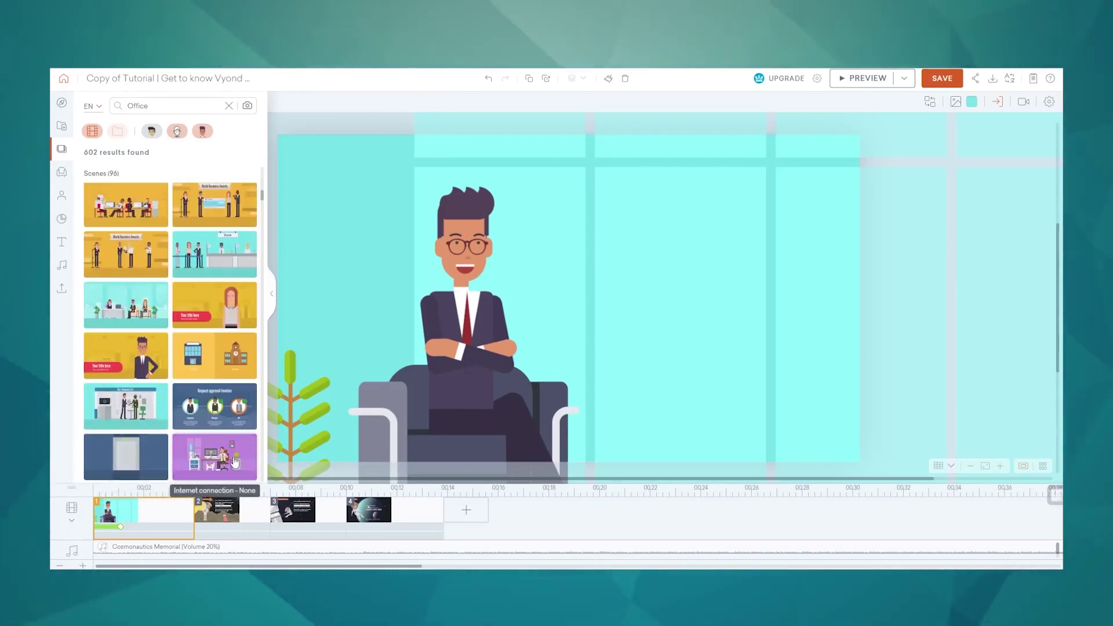
scroll(235, 461, down, 1)
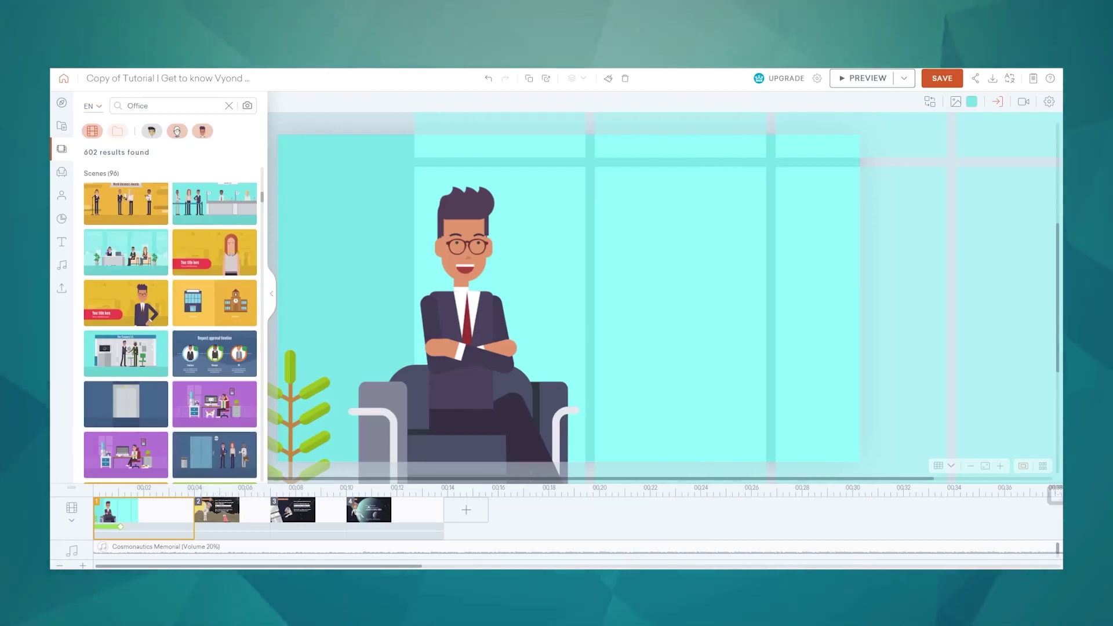
- Undo the swap back to the astronaut tutorial, then redo it to the office scene
click(62, 103)
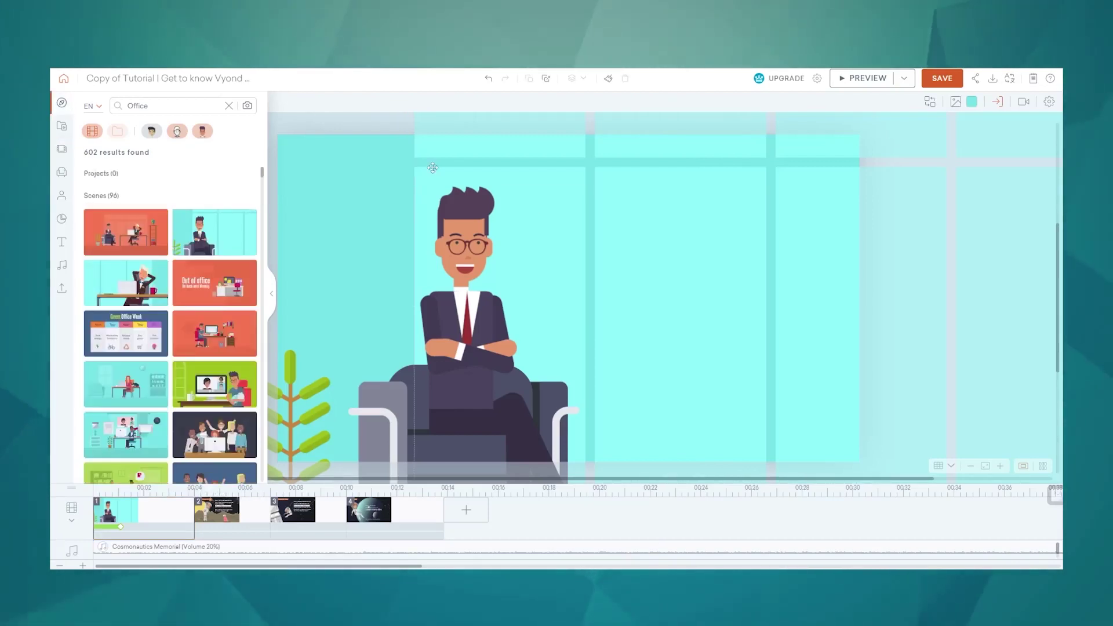
click(489, 80)
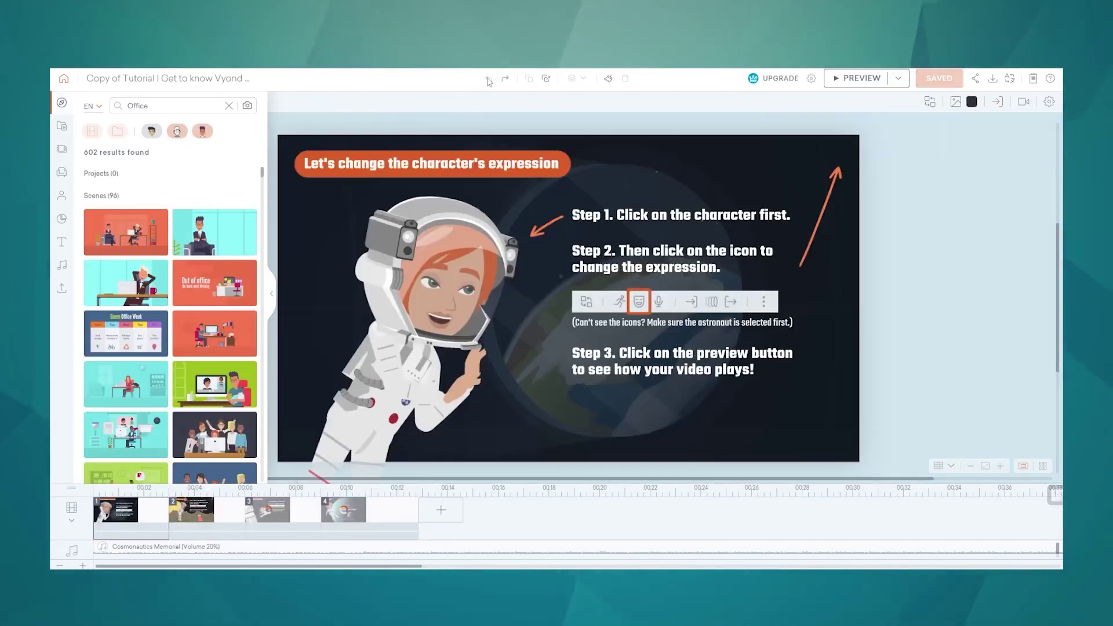
click(727, 258)
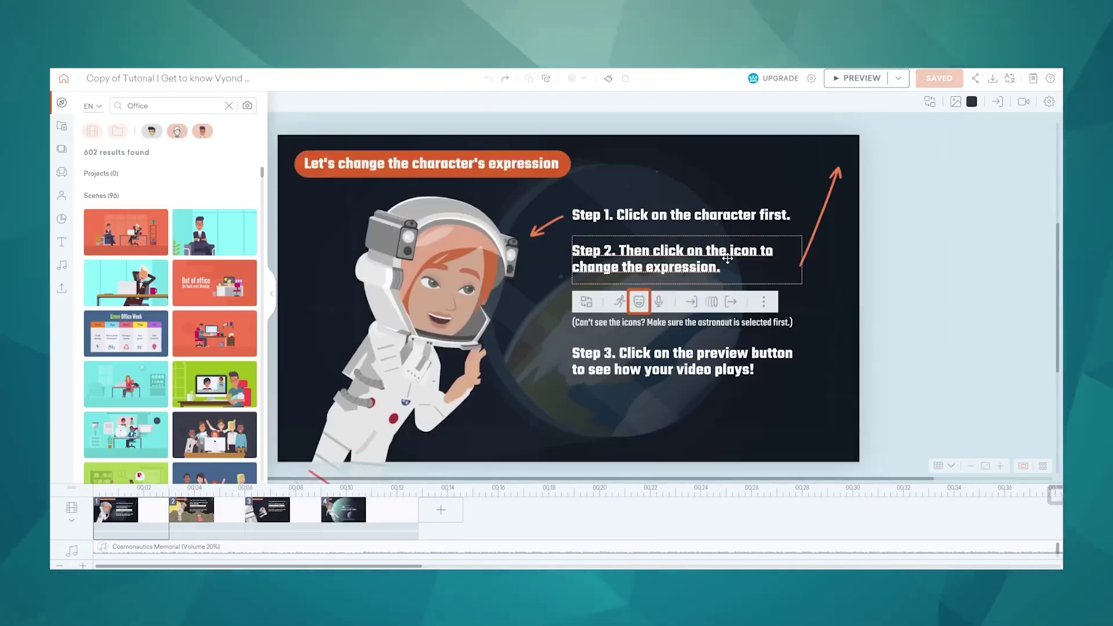
click(504, 80)
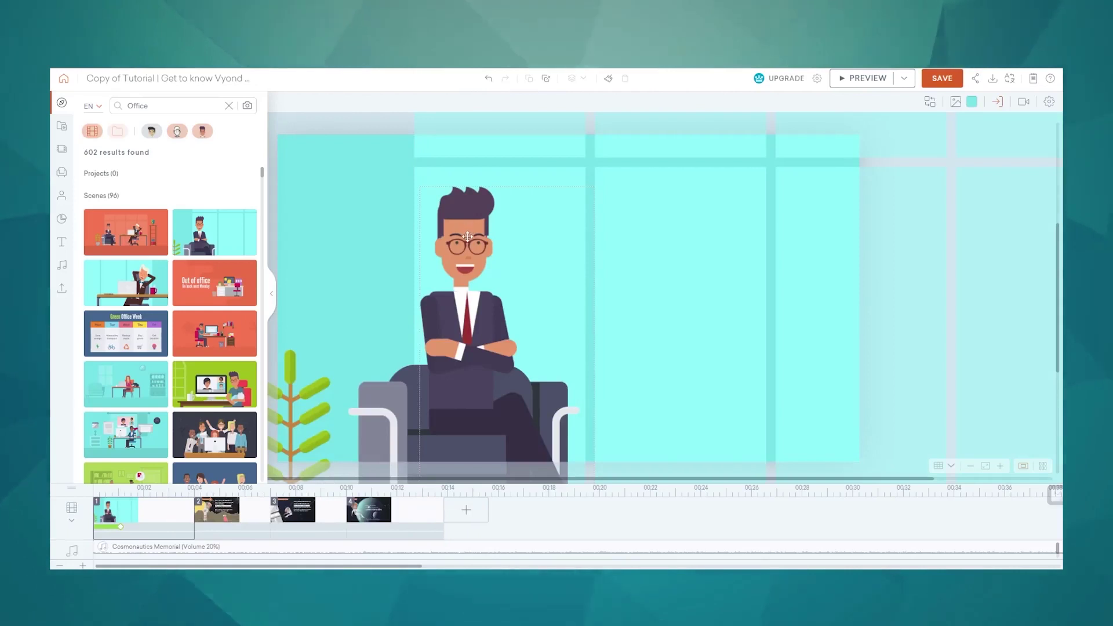
- Replace scene 1 with the megaphone office scene and browse more scenes
scroll(220, 292, down, 2)
click(221, 323)
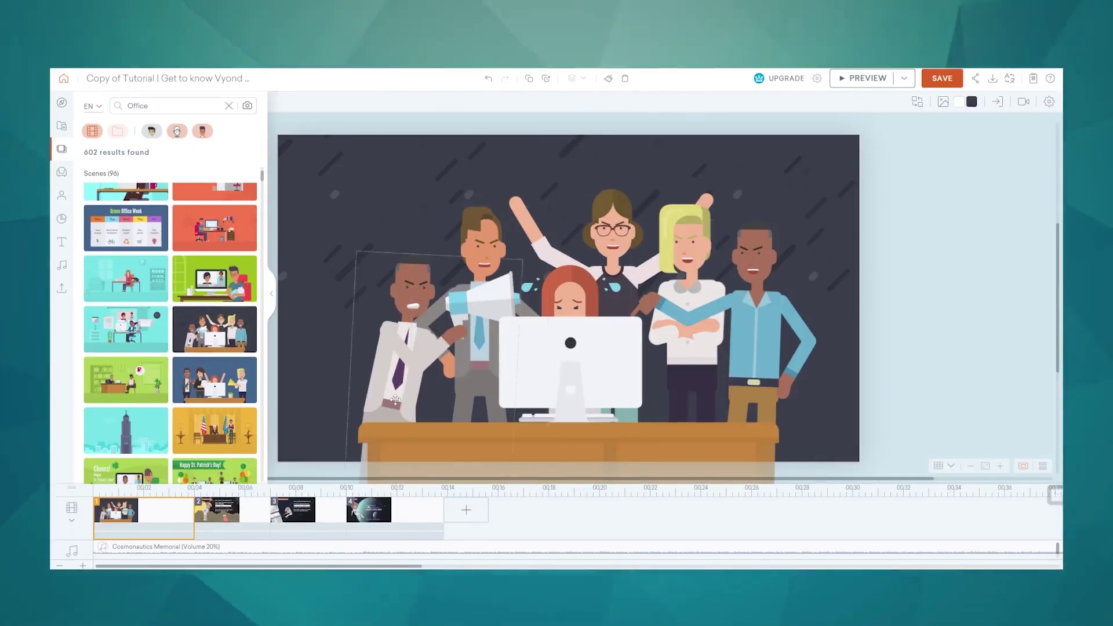
scroll(227, 371, down, 1)
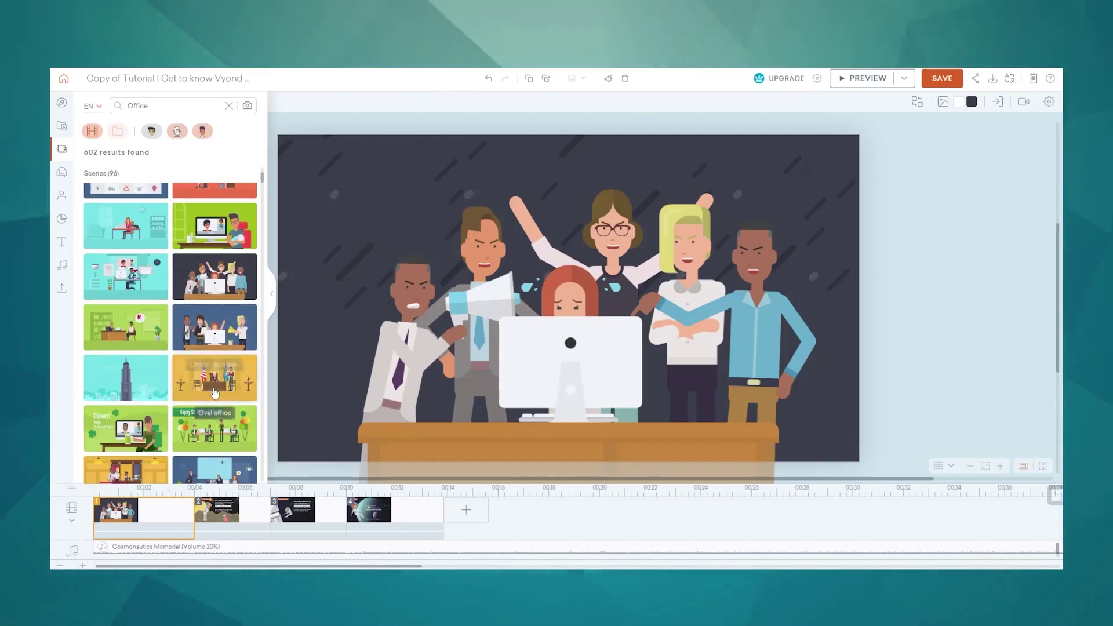
scroll(217, 377, down, 1)
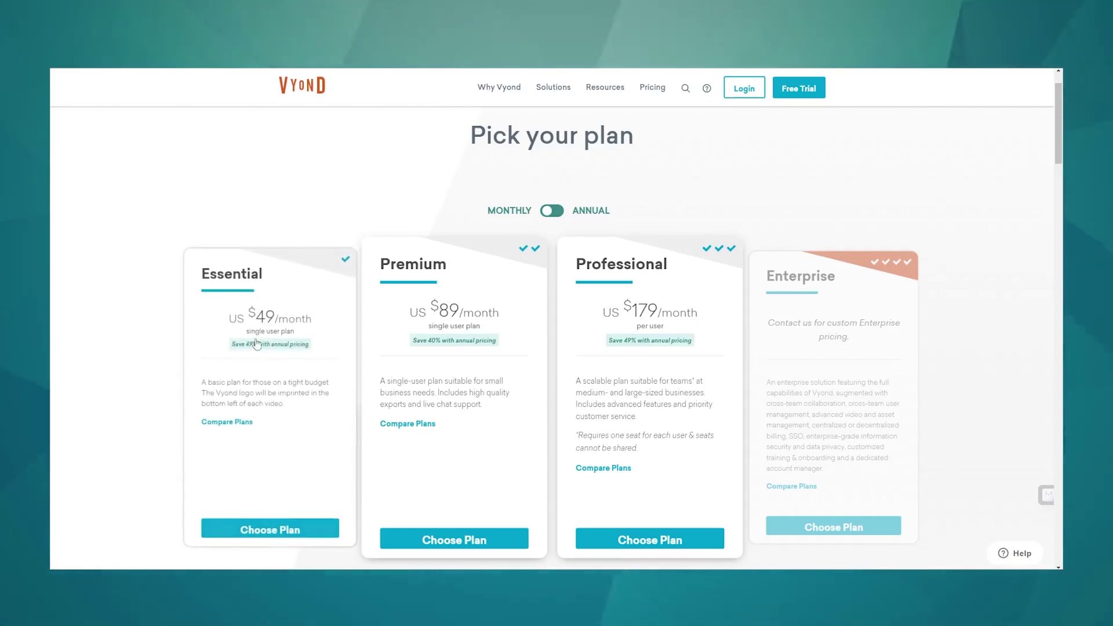
click(558, 212)
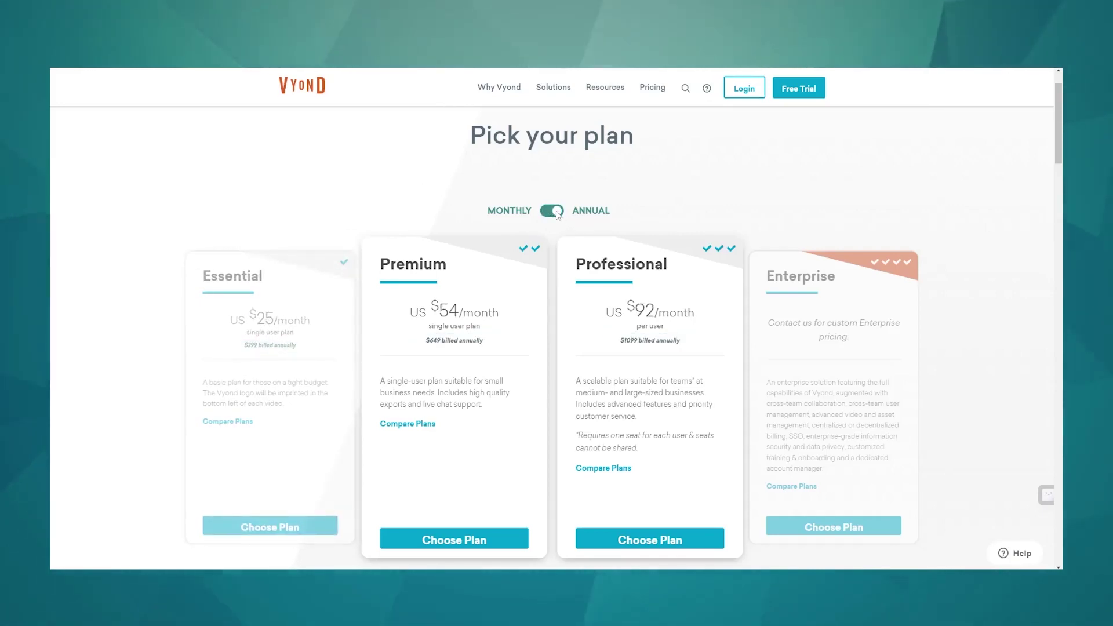
click(556, 212)
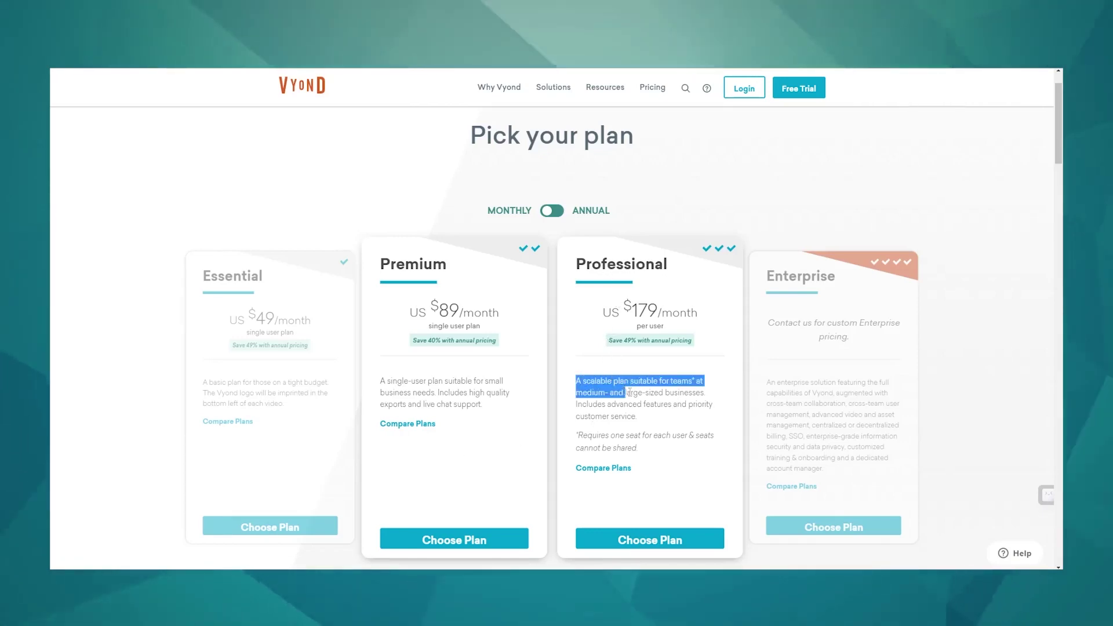
drag(624, 392, 666, 417)
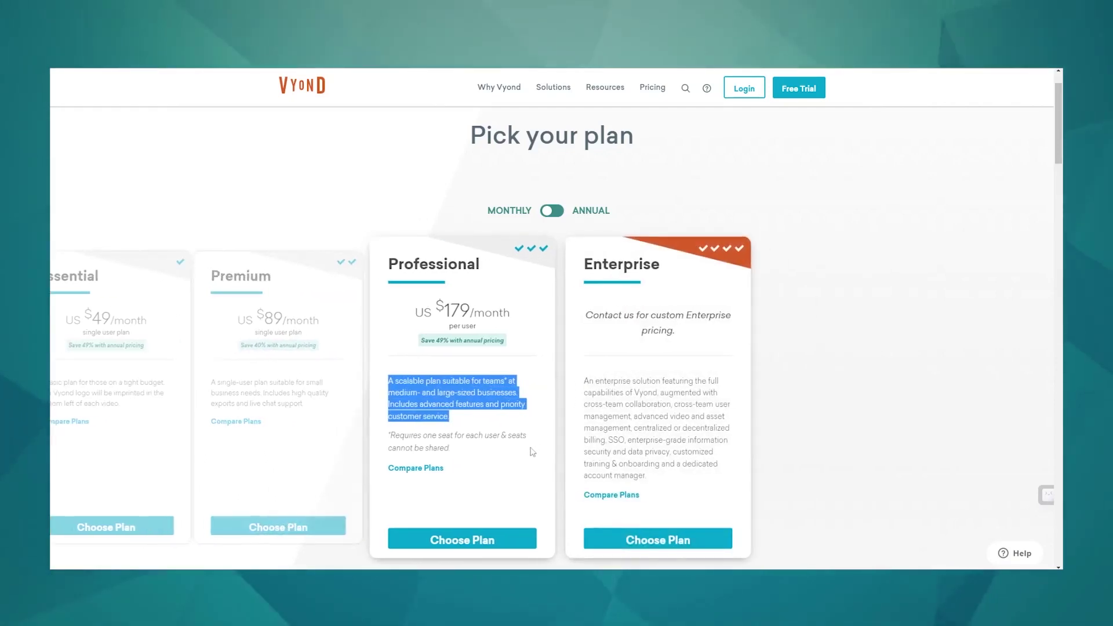
click(477, 447)
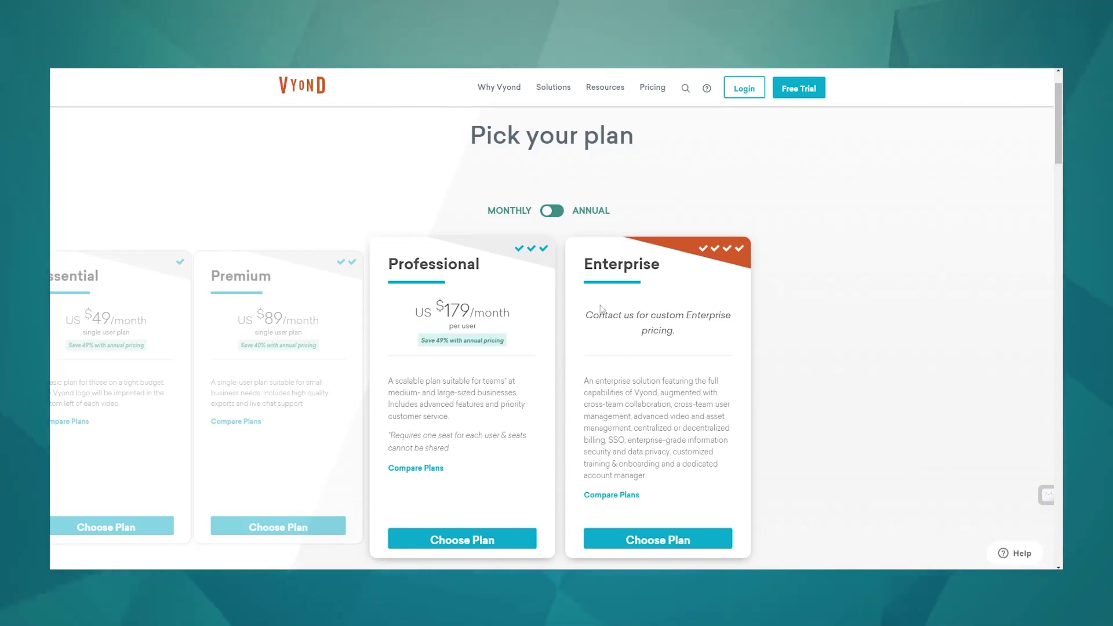
drag(592, 315, 675, 331)
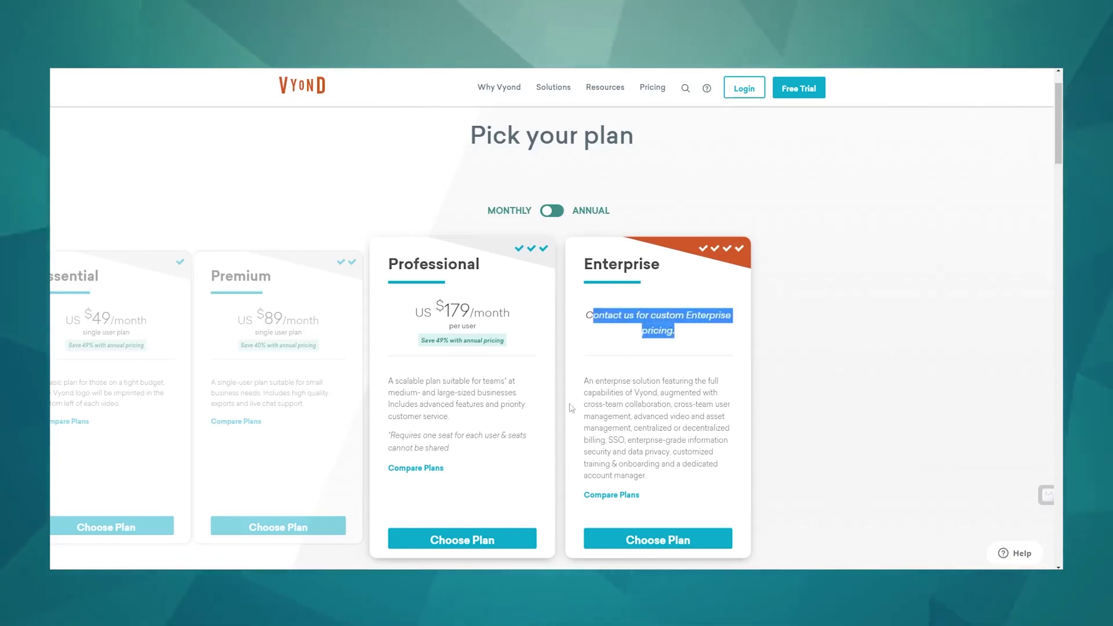
click(588, 384)
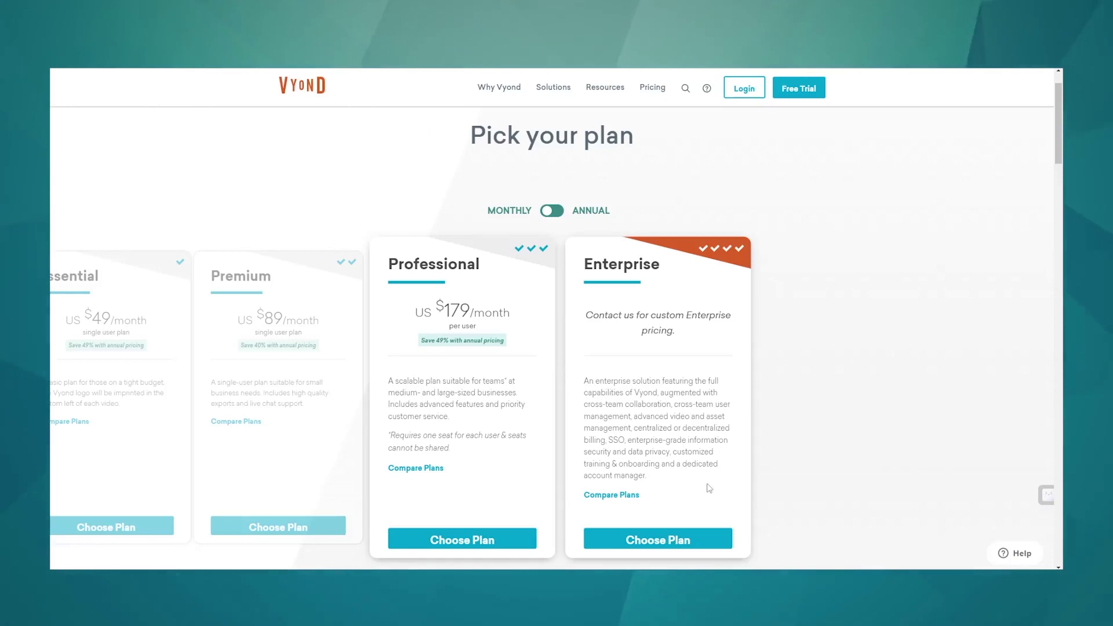
scroll(710, 487, down, 1)
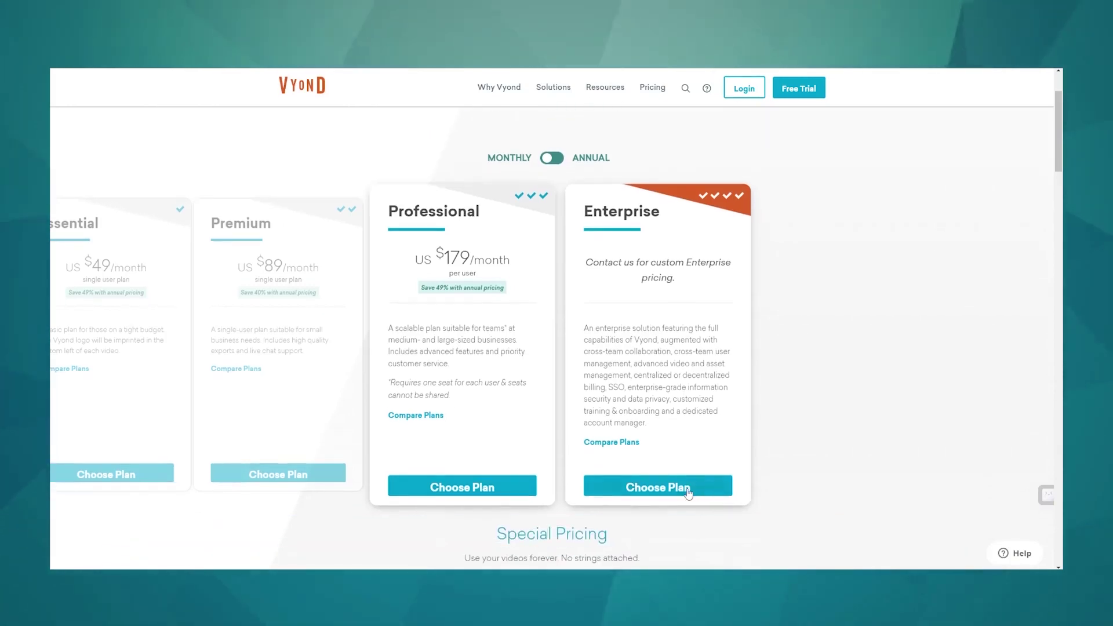
- Scroll the pricing page through the Character Creators, Support and Security comparison tables
scroll(686, 491, down, 2)
scroll(686, 491, down, 1)
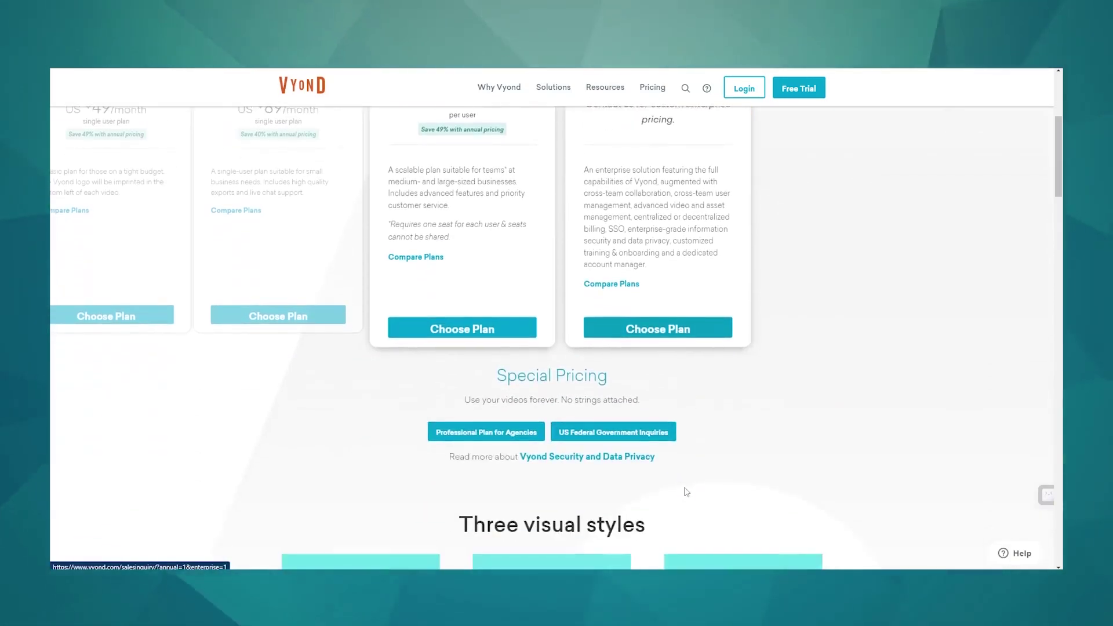
scroll(686, 491, down, 2)
scroll(686, 492, down, 1)
scroll(686, 492, down, 1)
scroll(685, 489, down, 2)
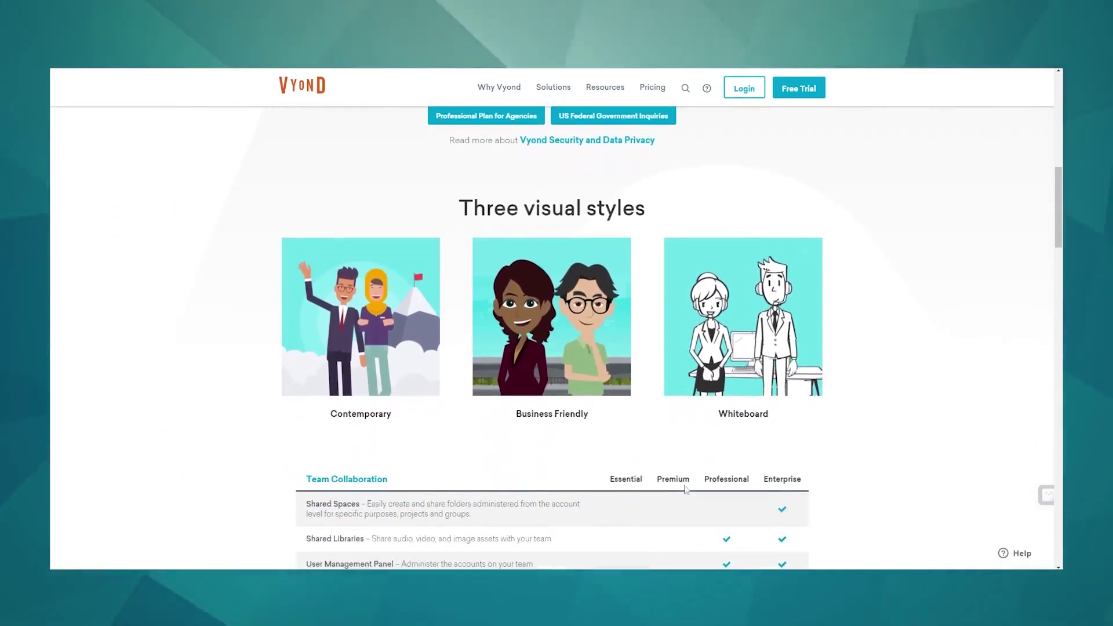
scroll(638, 441, down, 2)
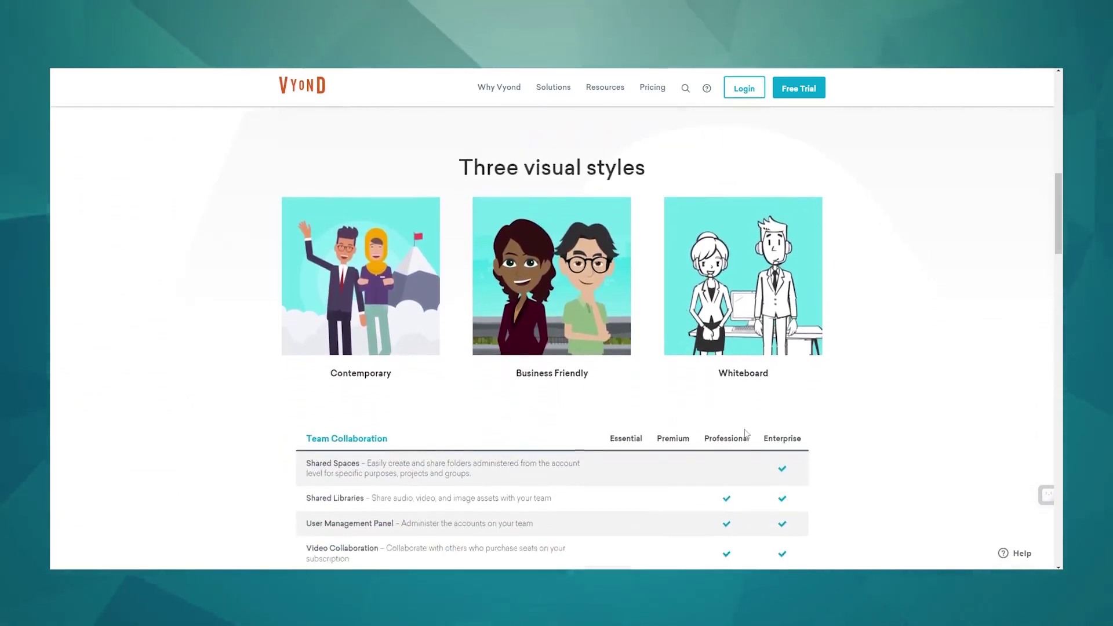
scroll(747, 434, down, 2)
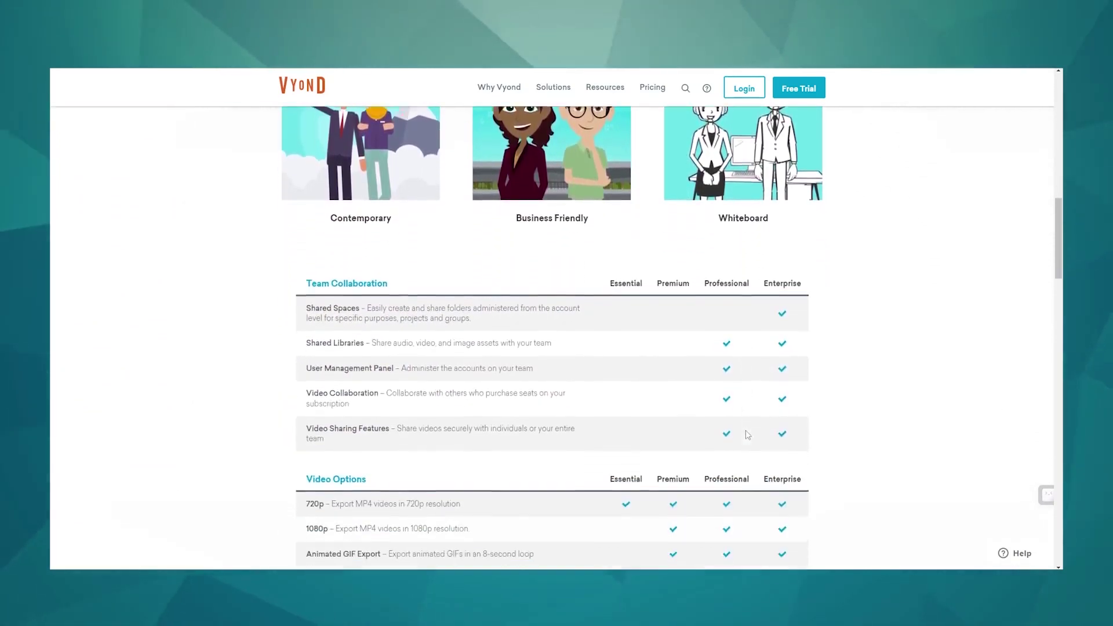
scroll(746, 434, down, 1)
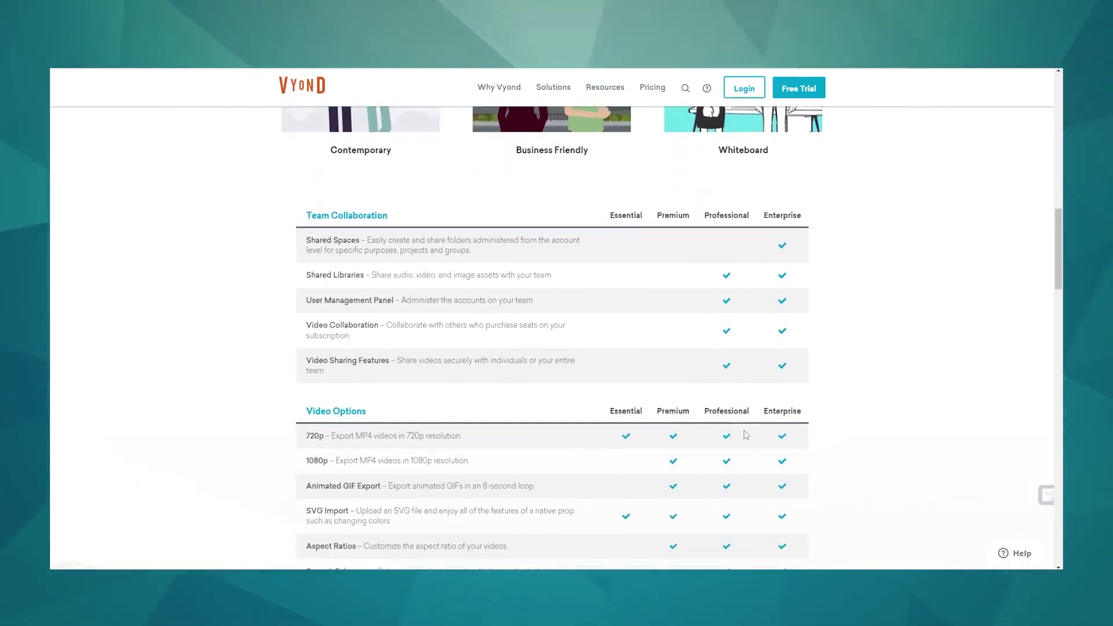
scroll(743, 428, down, 1)
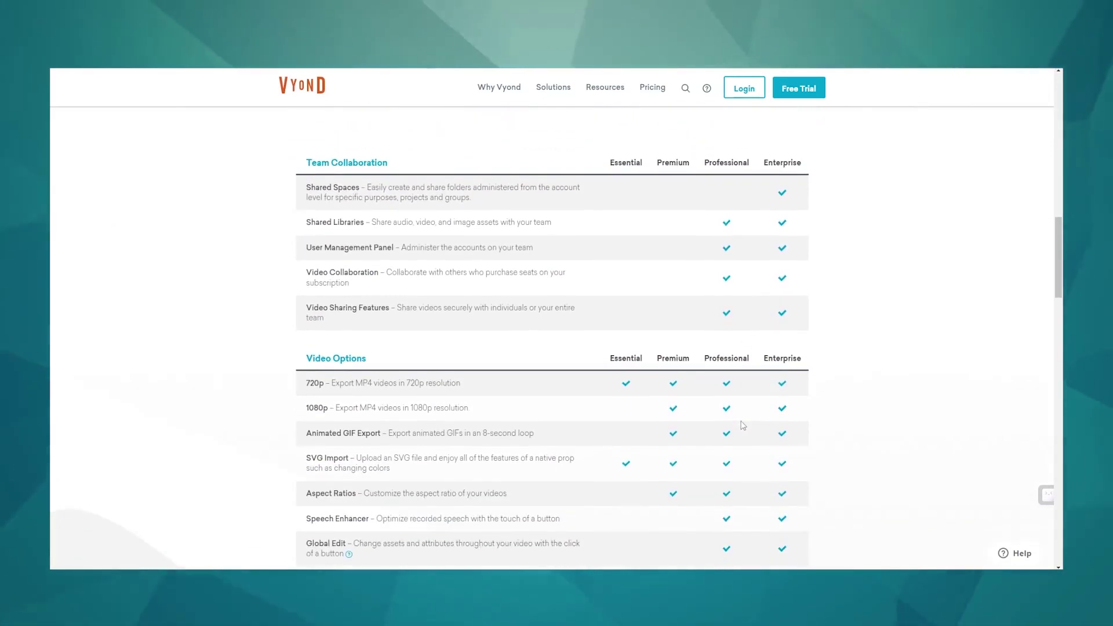
scroll(742, 425, down, 1)
scroll(743, 425, down, 1)
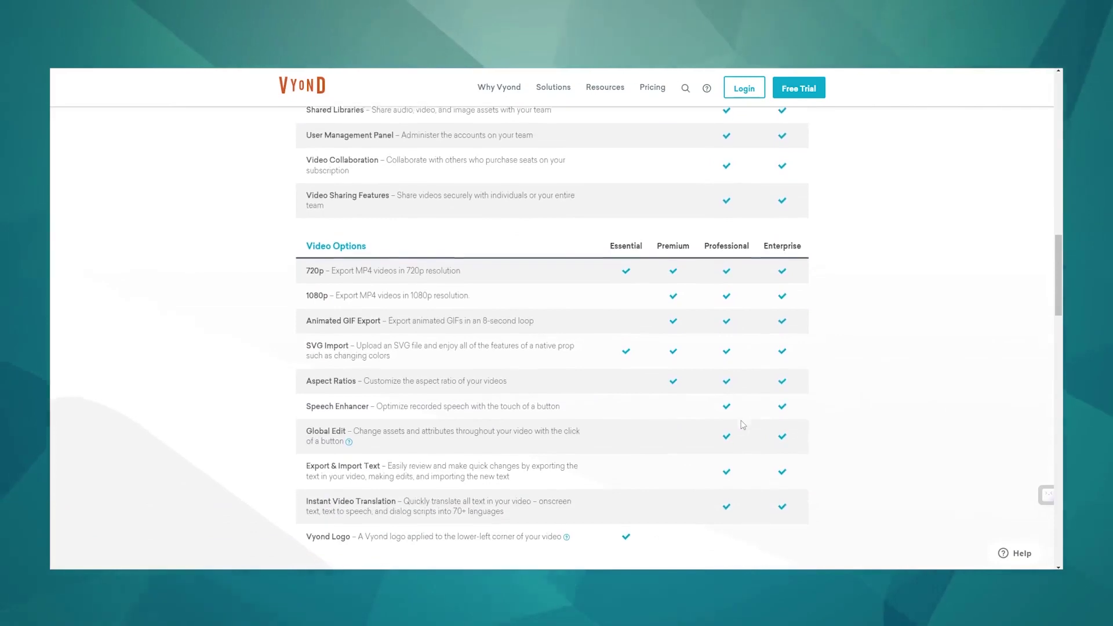
scroll(743, 425, down, 1)
scroll(743, 425, down, 1)
scroll(743, 425, down, 1)
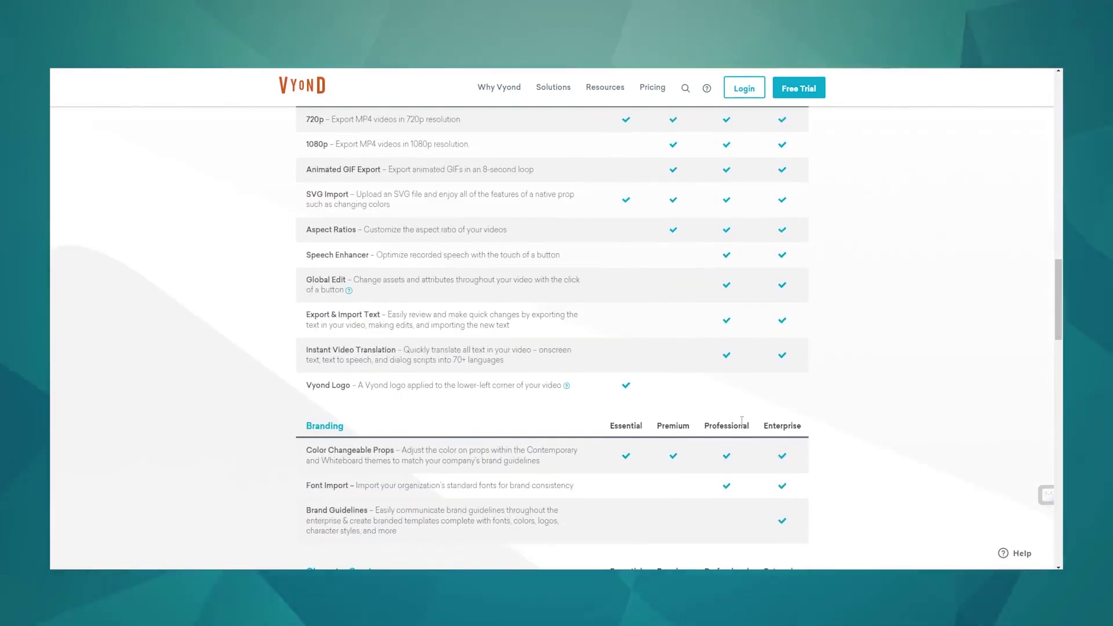
scroll(742, 425, down, 1)
scroll(742, 425, down, 1)
scroll(742, 425, down, 1)
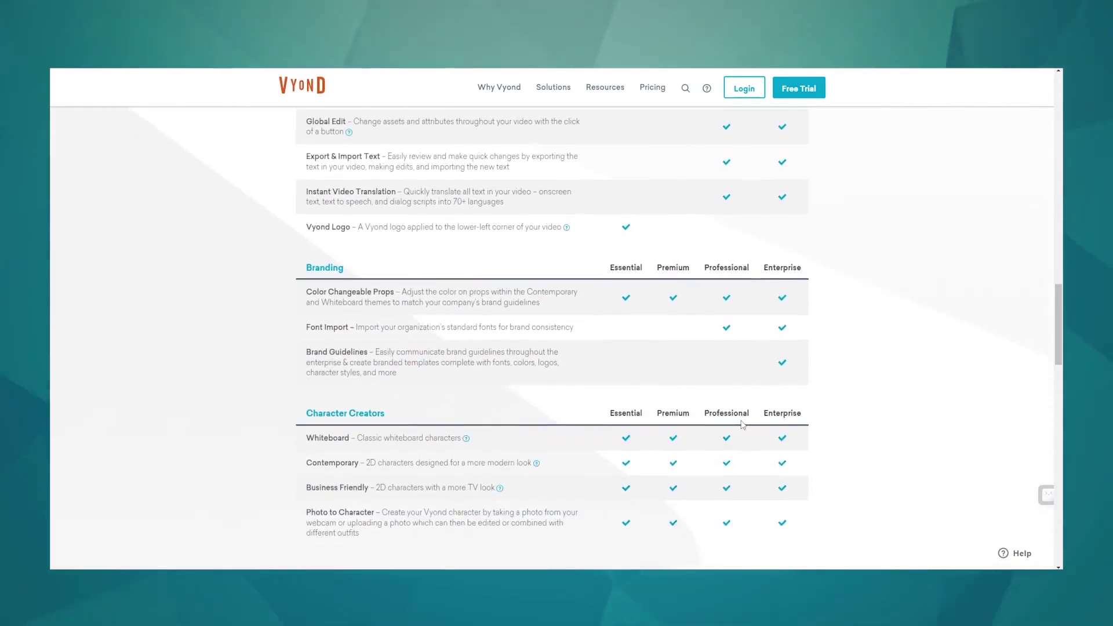
scroll(743, 425, down, 1)
scroll(743, 425, down, 1)
scroll(743, 425, down, 1)
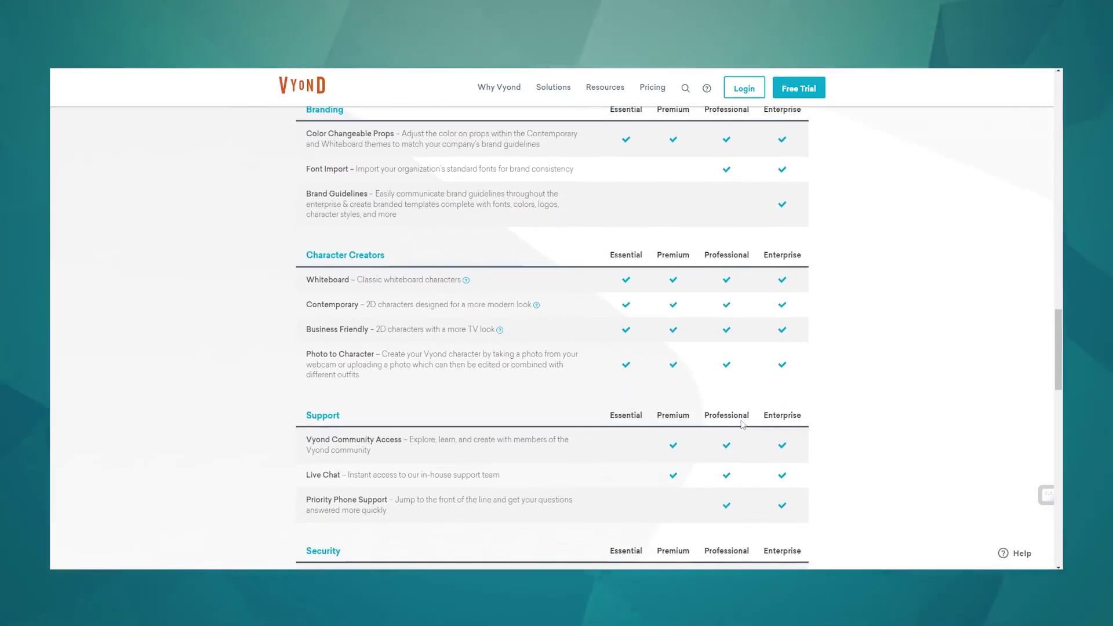
scroll(766, 401, down, 1)
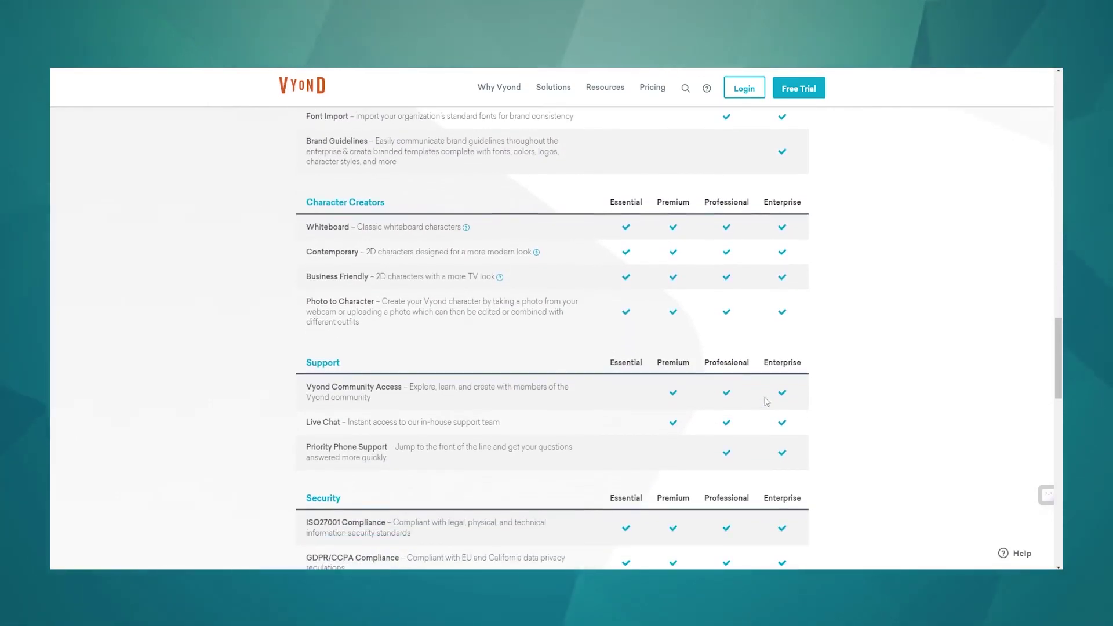
scroll(766, 394, down, 1)
scroll(767, 391, down, 1)
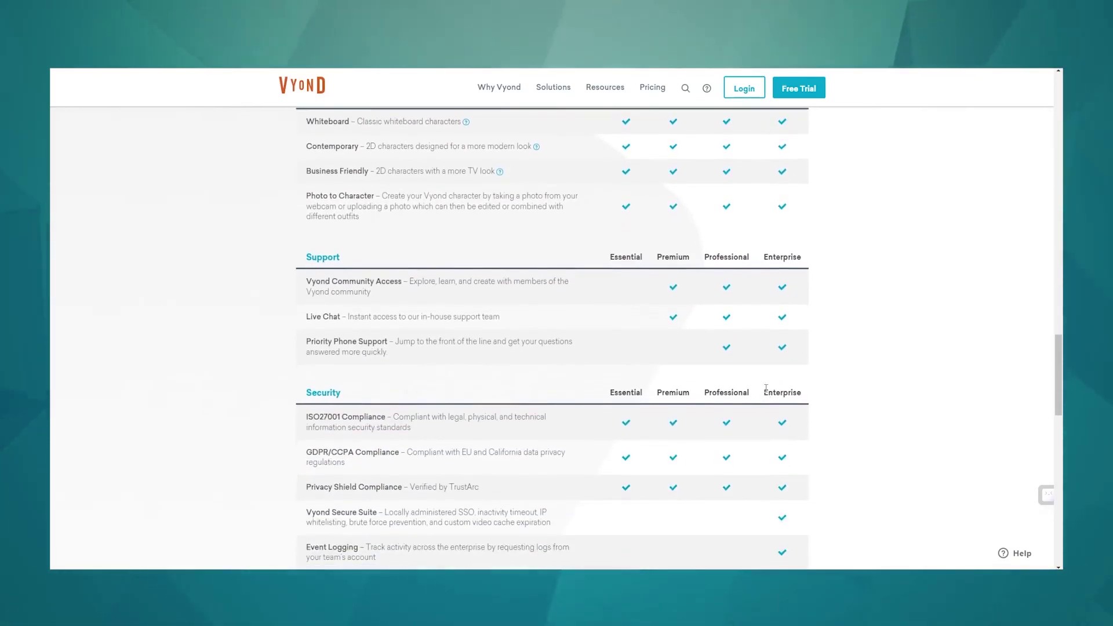
scroll(766, 388, down, 1)
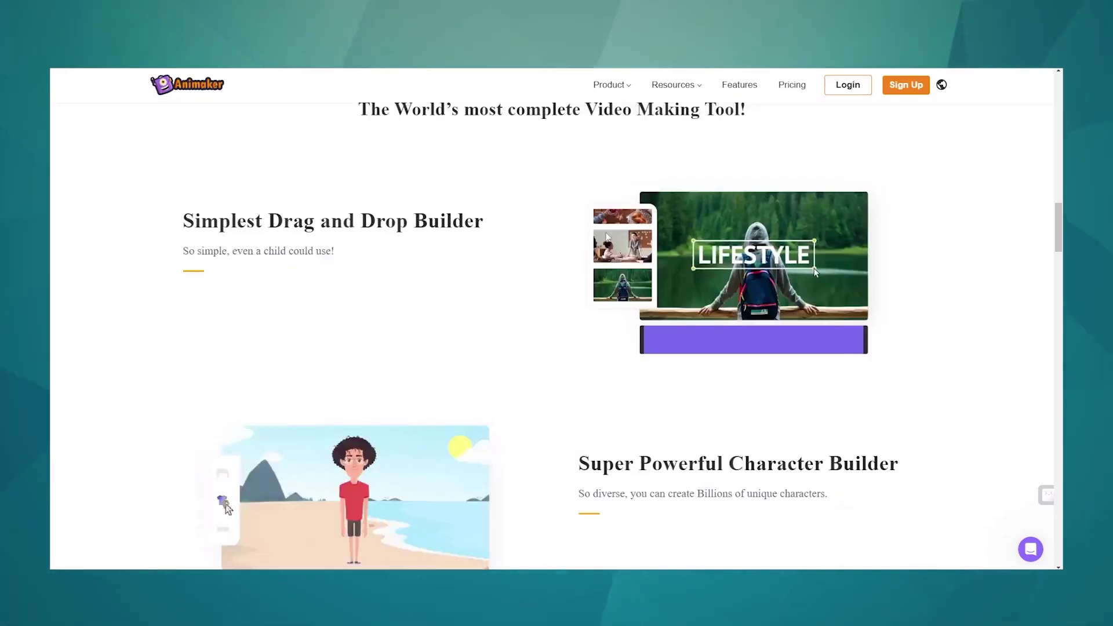
- Scroll Animaker's homepage past stock media, 1000+ templates, 4K video and resizing sections
scroll(556, 319, down, 1)
scroll(557, 318, down, 1)
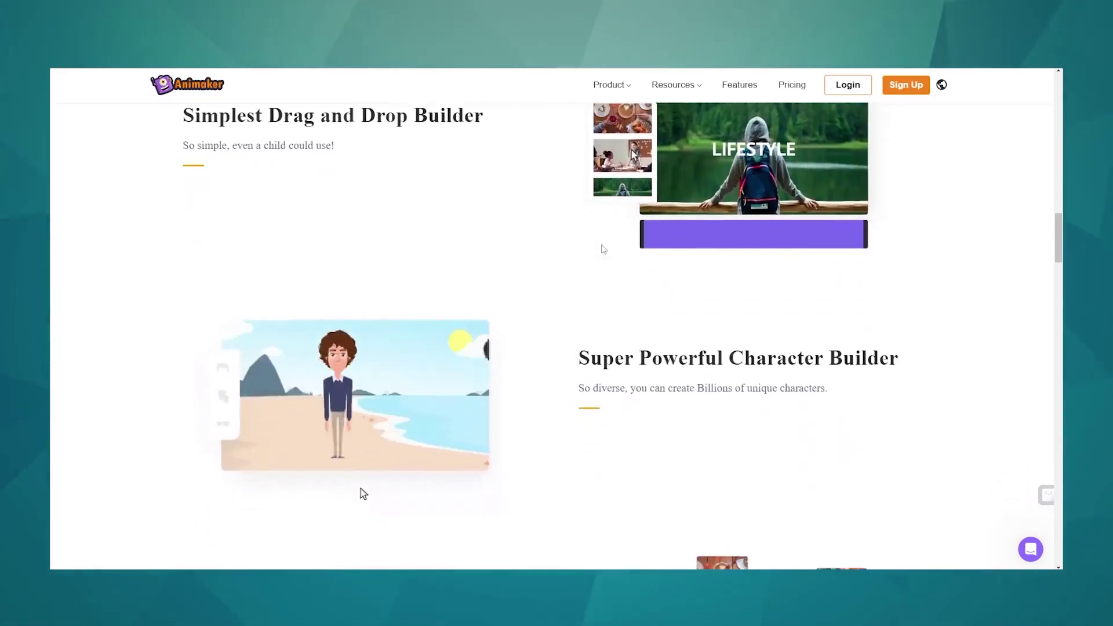
scroll(556, 318, down, 2)
scroll(603, 249, down, 2)
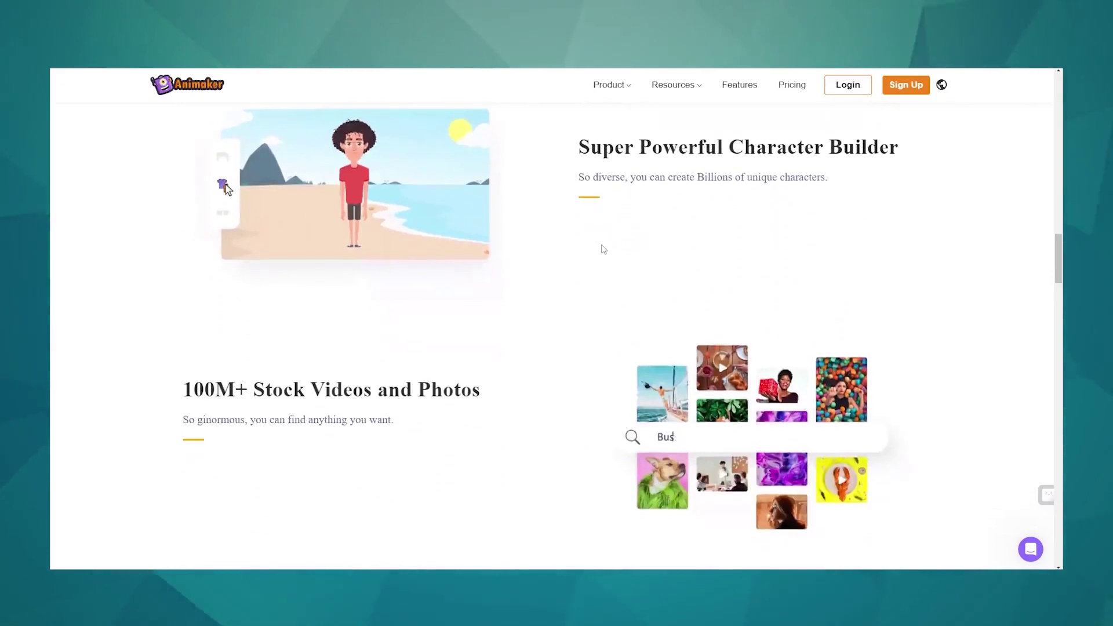
scroll(603, 249, down, 1)
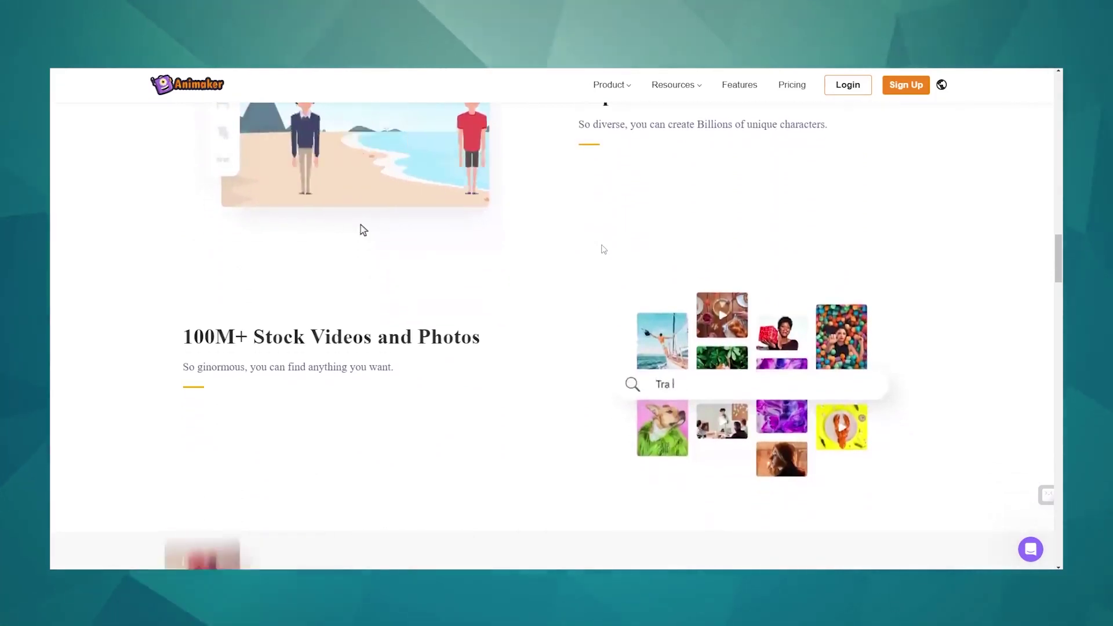
scroll(603, 249, down, 2)
scroll(603, 249, down, 1)
scroll(602, 249, down, 1)
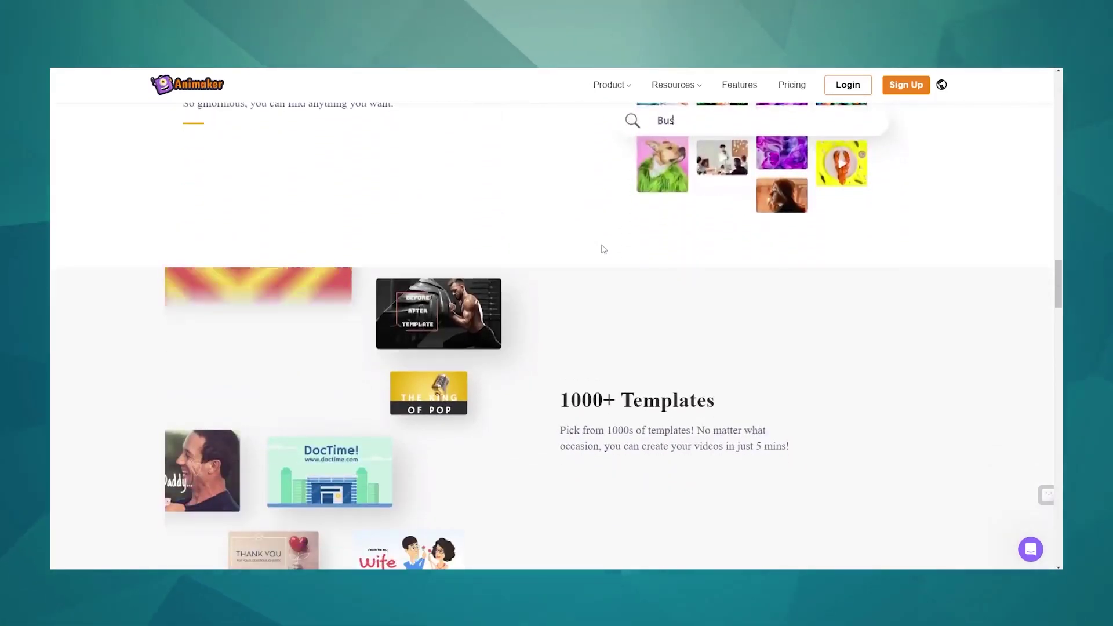
scroll(603, 249, down, 1)
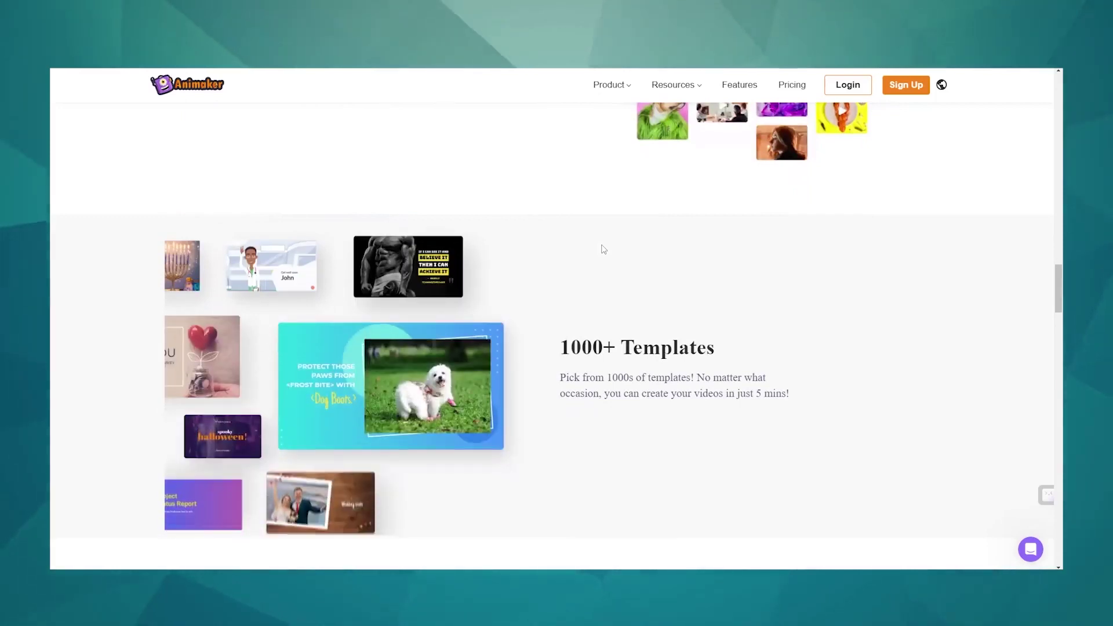
scroll(602, 249, down, 2)
scroll(603, 250, down, 1)
scroll(603, 250, down, 2)
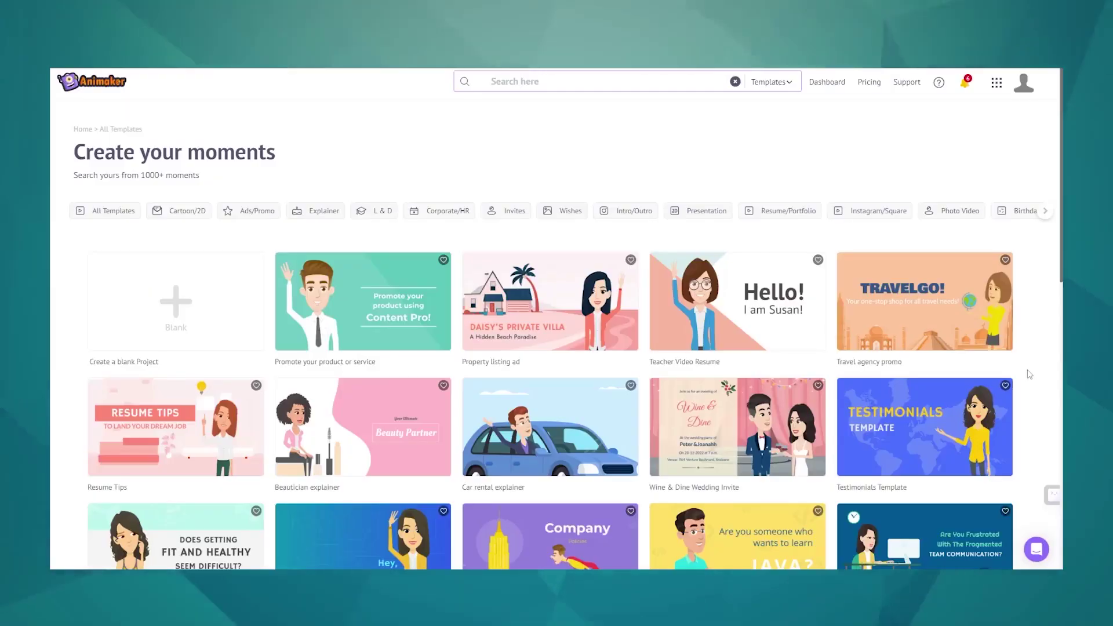
- Browse the Animaker Templates gallery, then go to the dashboard with its video formats
scroll(1030, 374, down, 1)
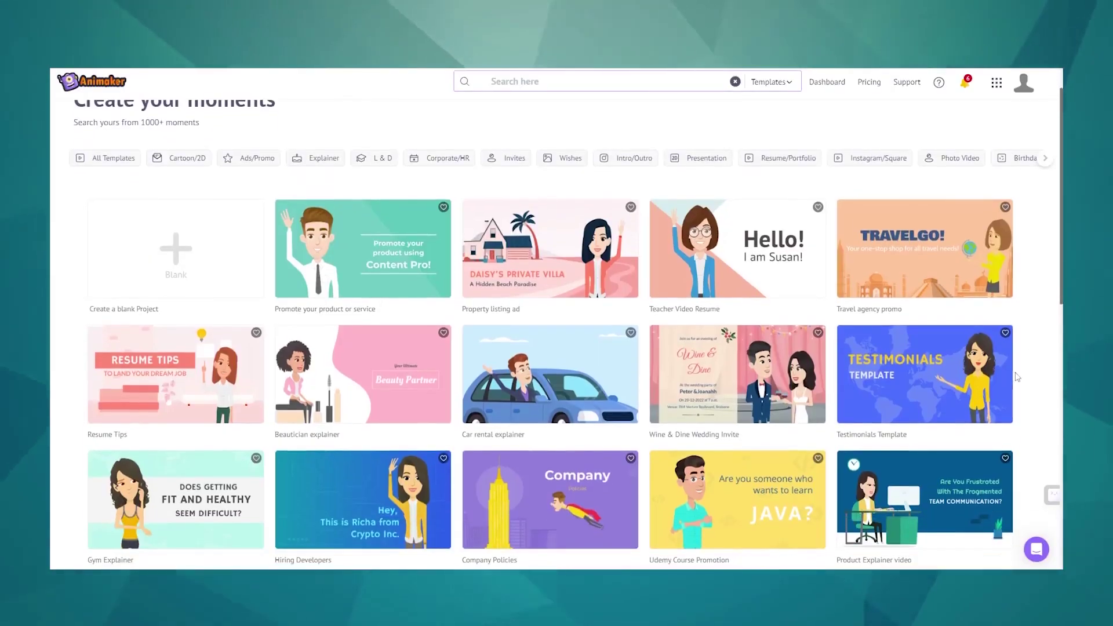
scroll(1021, 375, down, 2)
scroll(1018, 375, down, 2)
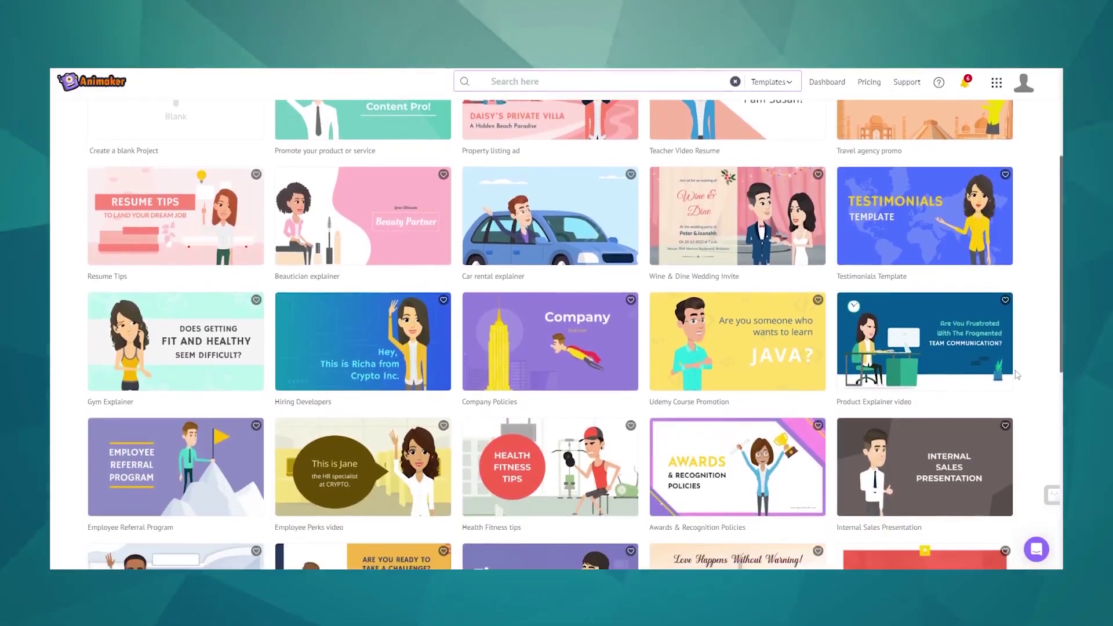
scroll(1017, 375, down, 2)
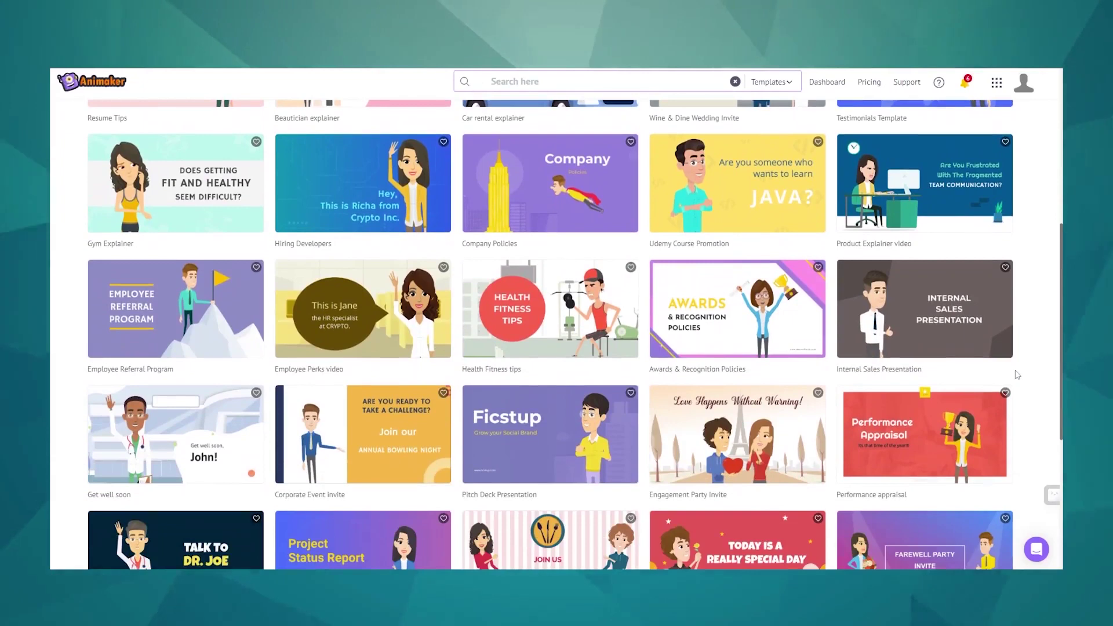
scroll(1018, 375, down, 2)
scroll(1017, 375, down, 2)
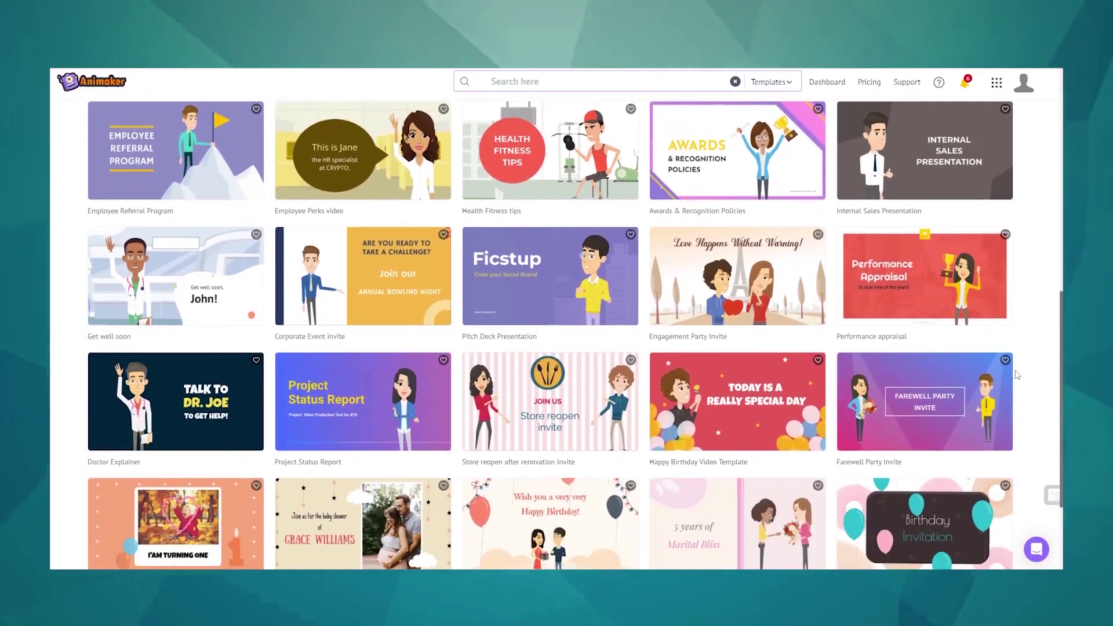
scroll(1017, 375, down, 2)
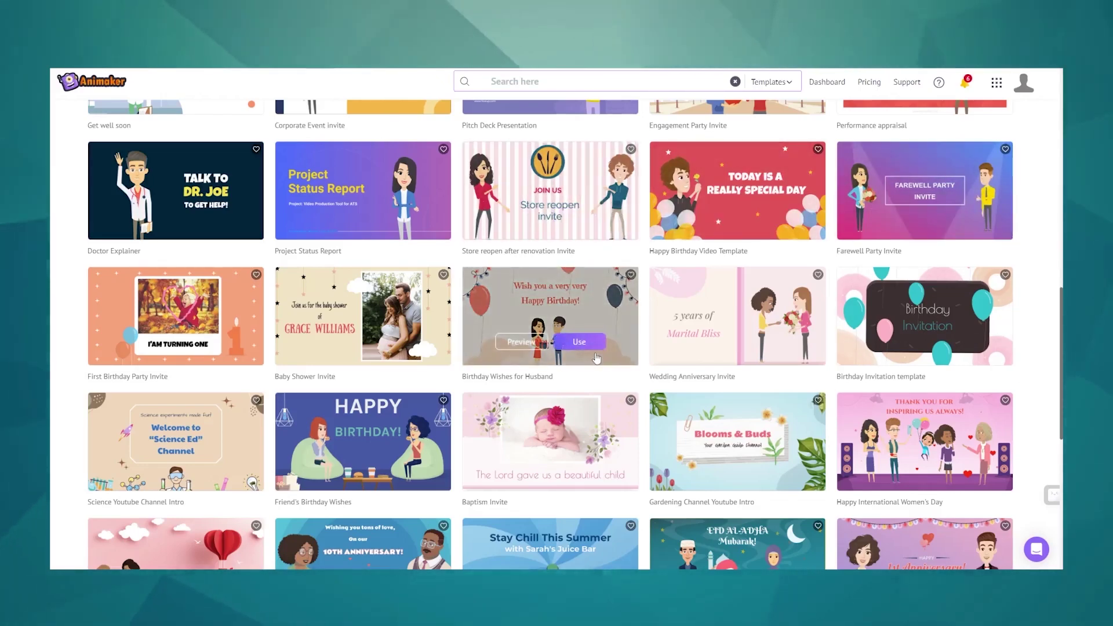
scroll(662, 253, down, 1)
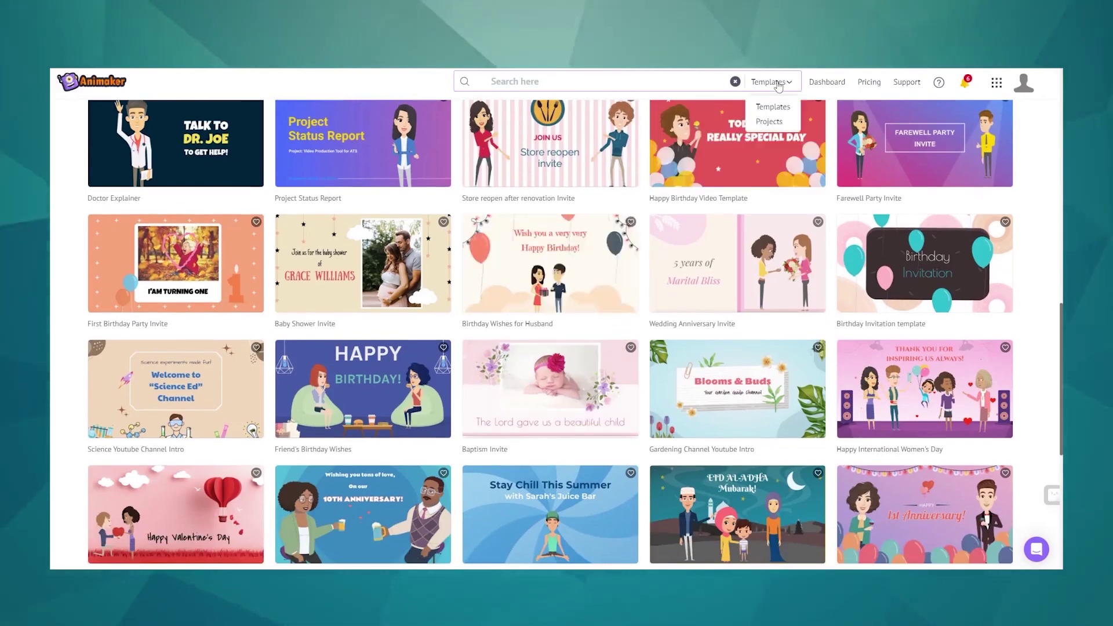
scroll(545, 191, down, 1)
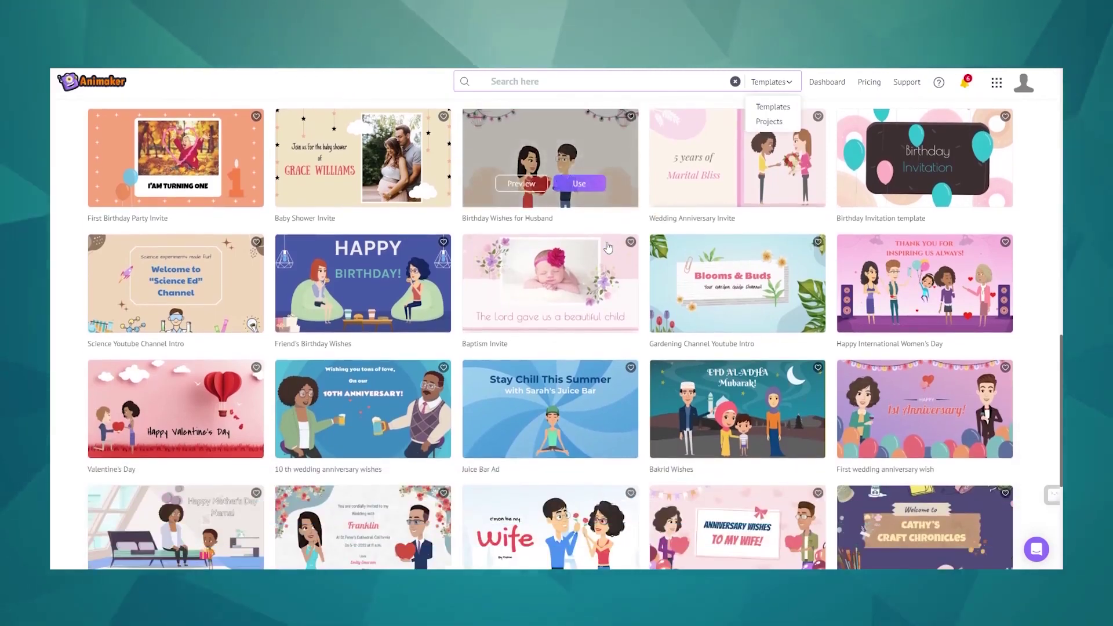
scroll(562, 290, down, 2)
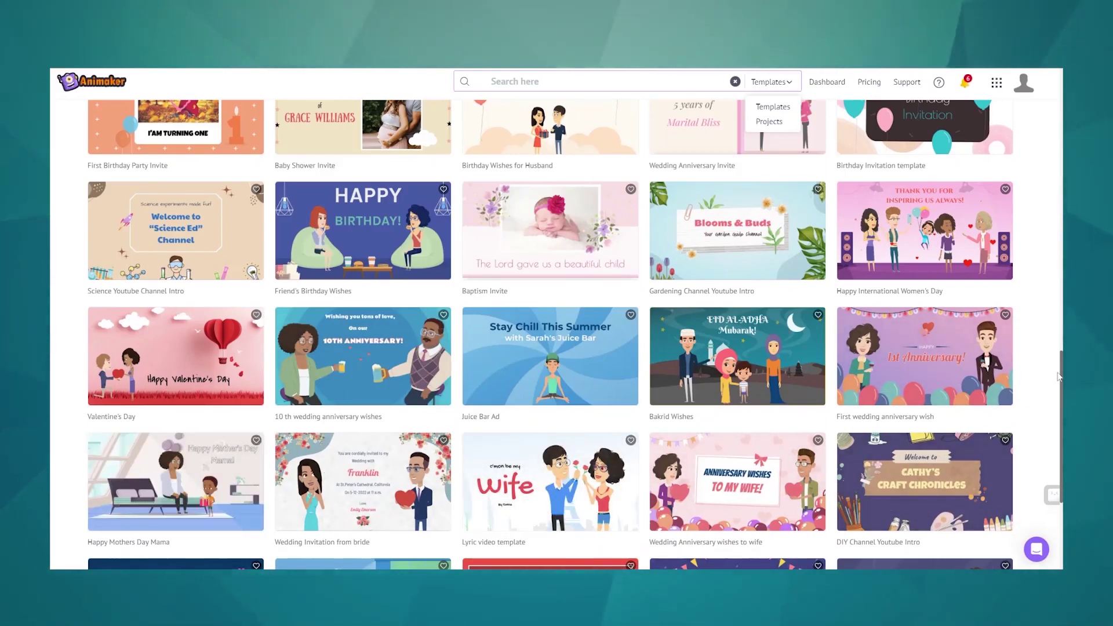
scroll(1050, 389, down, 2)
scroll(1051, 389, down, 2)
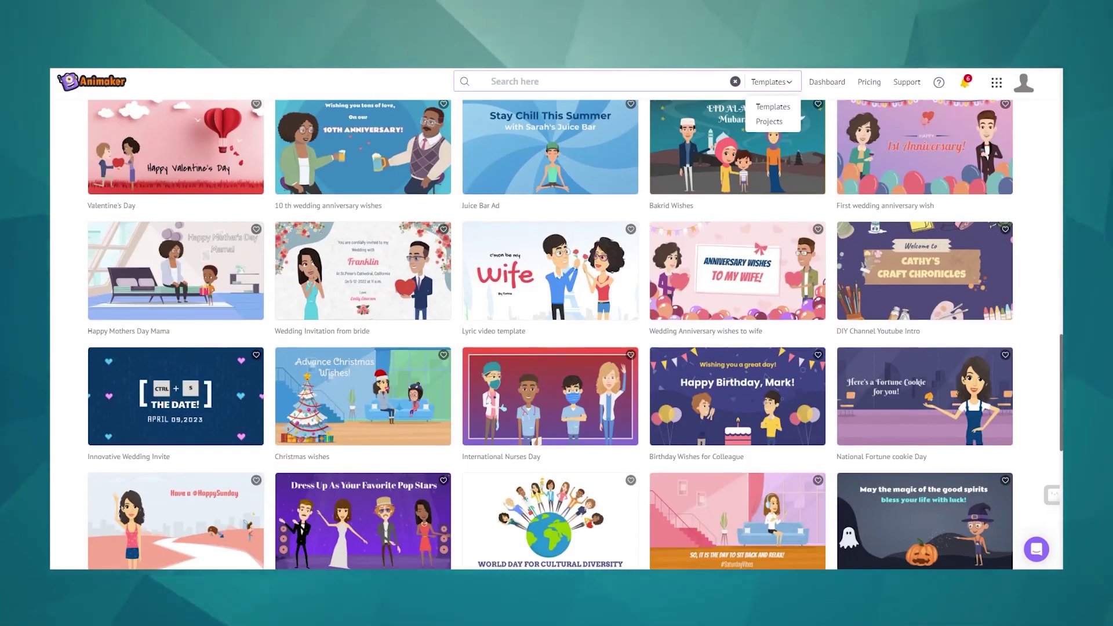
scroll(1015, 471, down, 2)
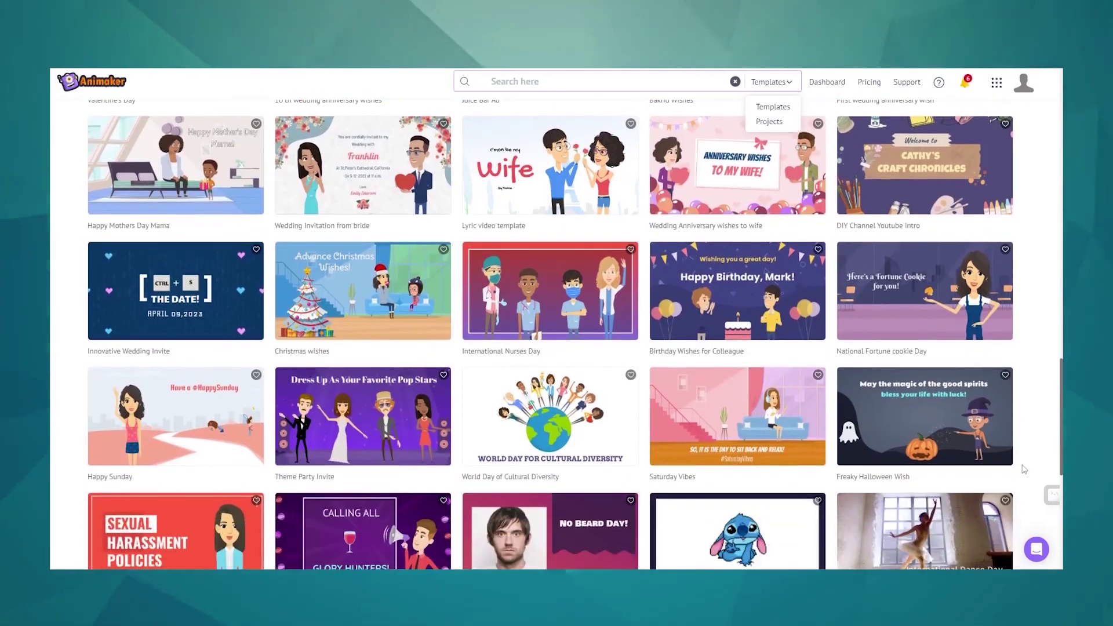
scroll(1024, 468, down, 2)
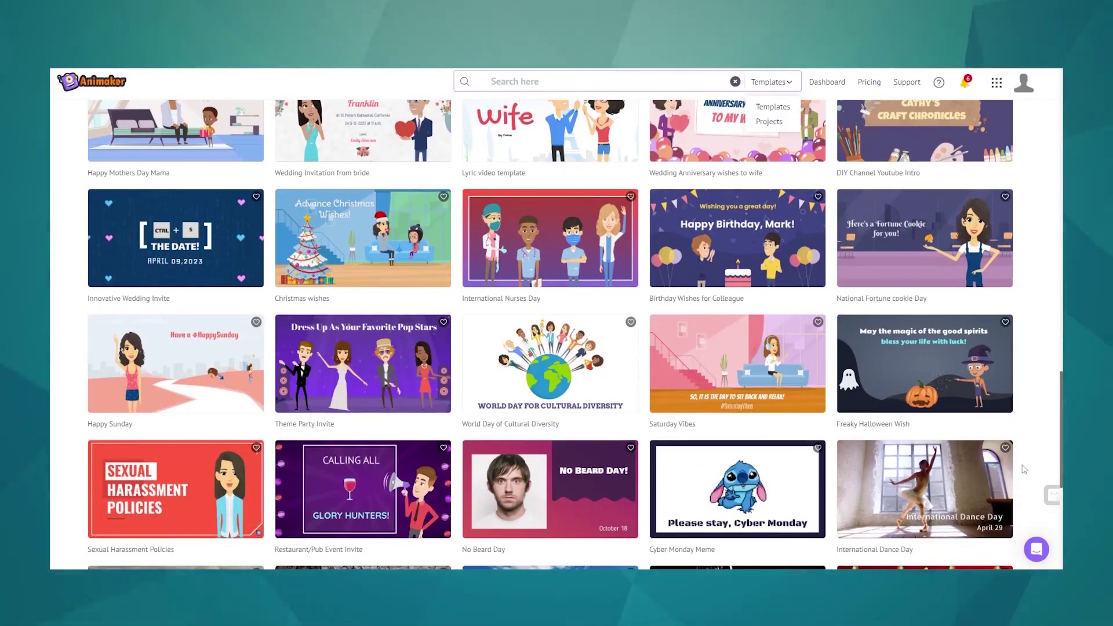
scroll(1040, 438, down, 1)
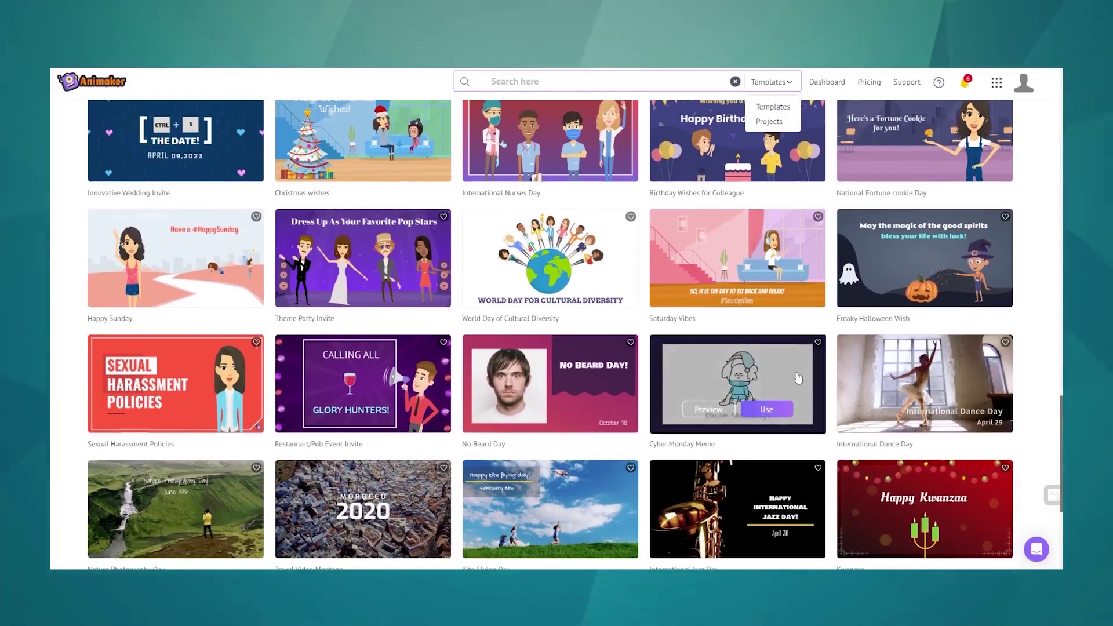
mouse_move(363, 488)
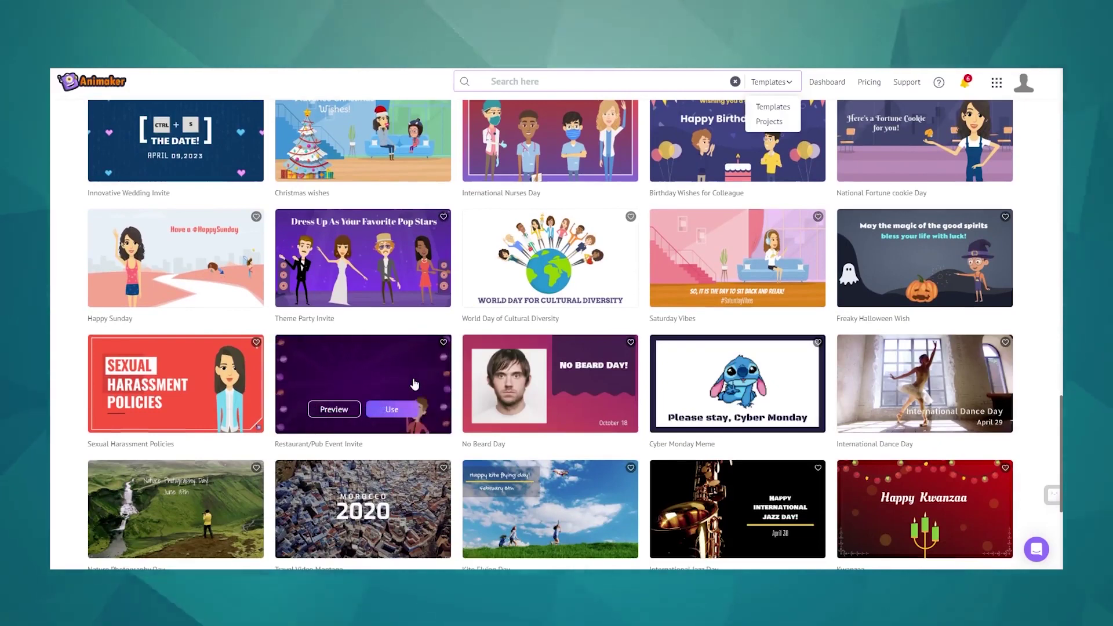
click(404, 411)
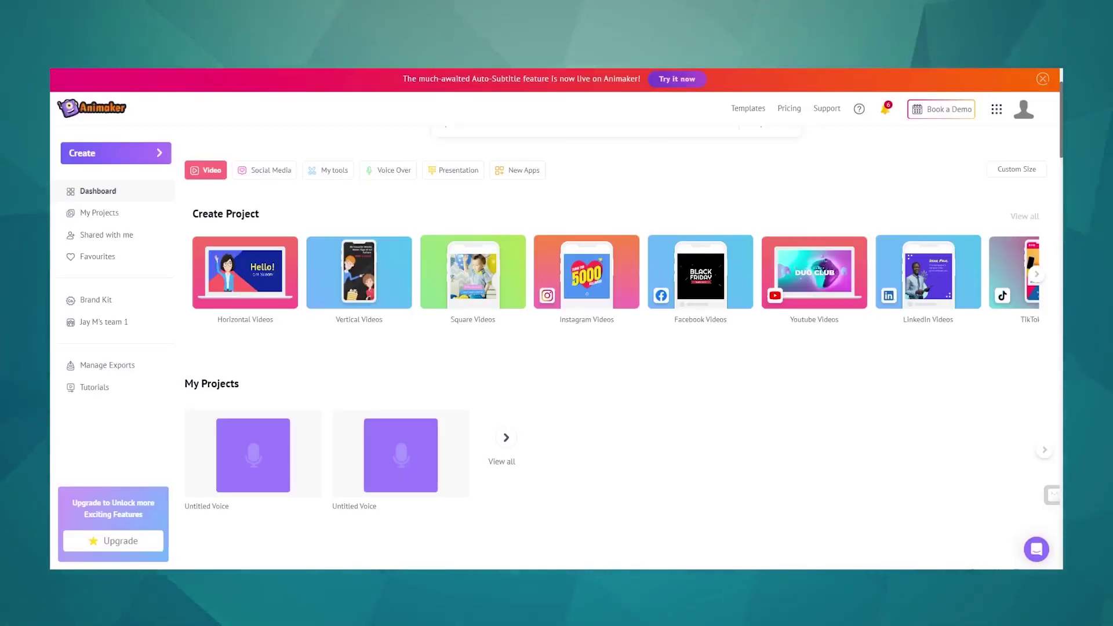
- Start an untitled video opening on the five-scene 'Calling All Glory Hunters' template
scroll(1007, 395, down, 4)
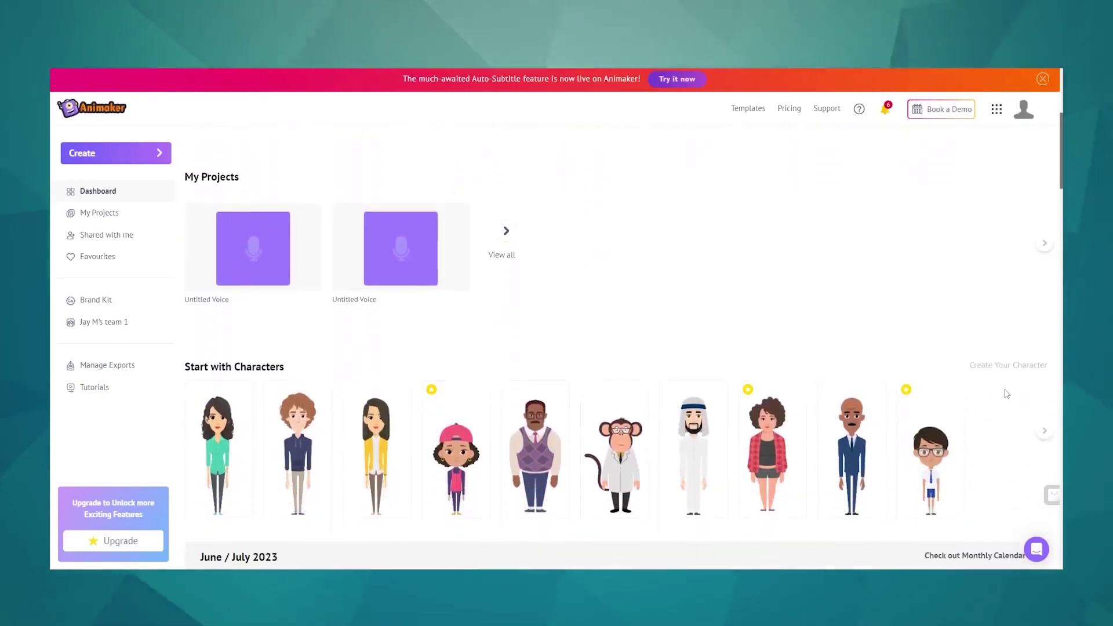
scroll(1007, 394, down, 2)
scroll(1007, 395, down, 3)
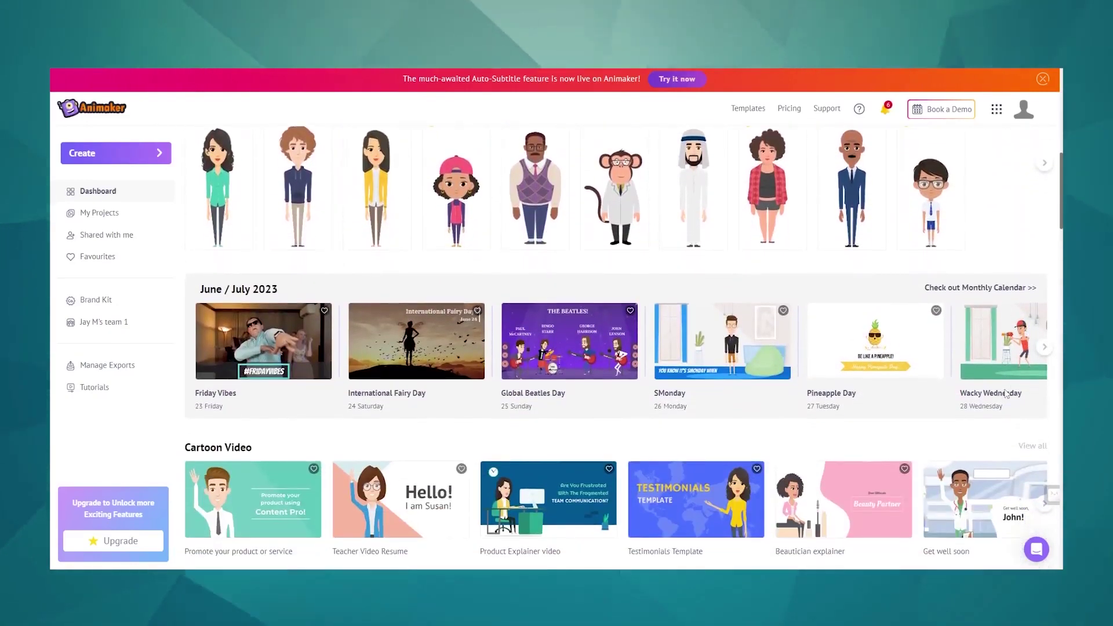
scroll(1007, 394, down, 1)
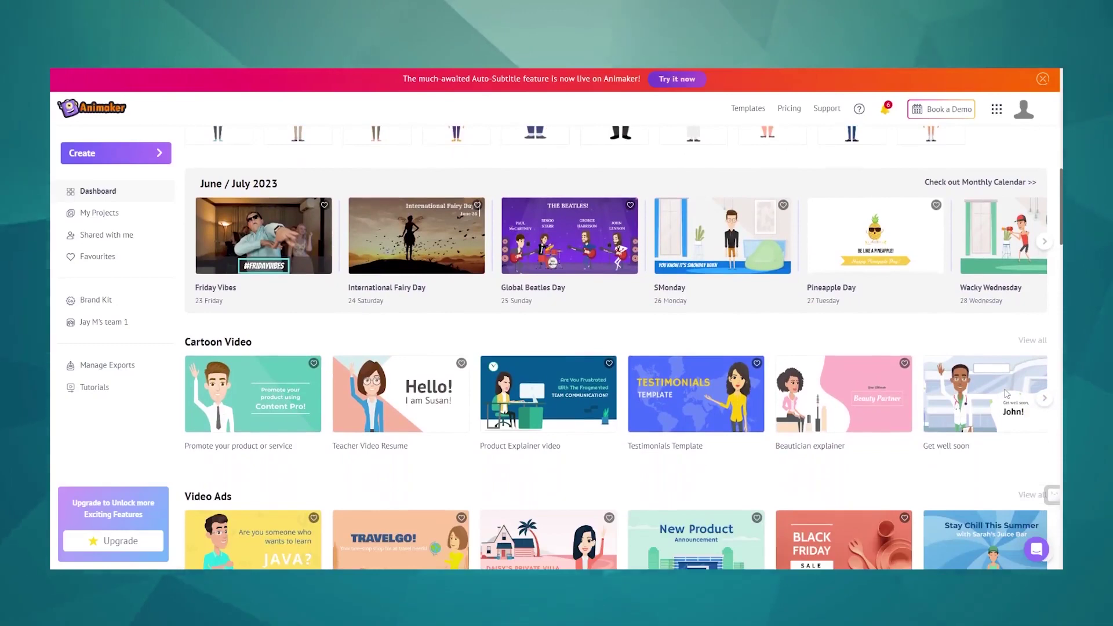
scroll(1007, 394, down, 2)
scroll(1007, 394, down, 1)
scroll(1007, 394, down, 1)
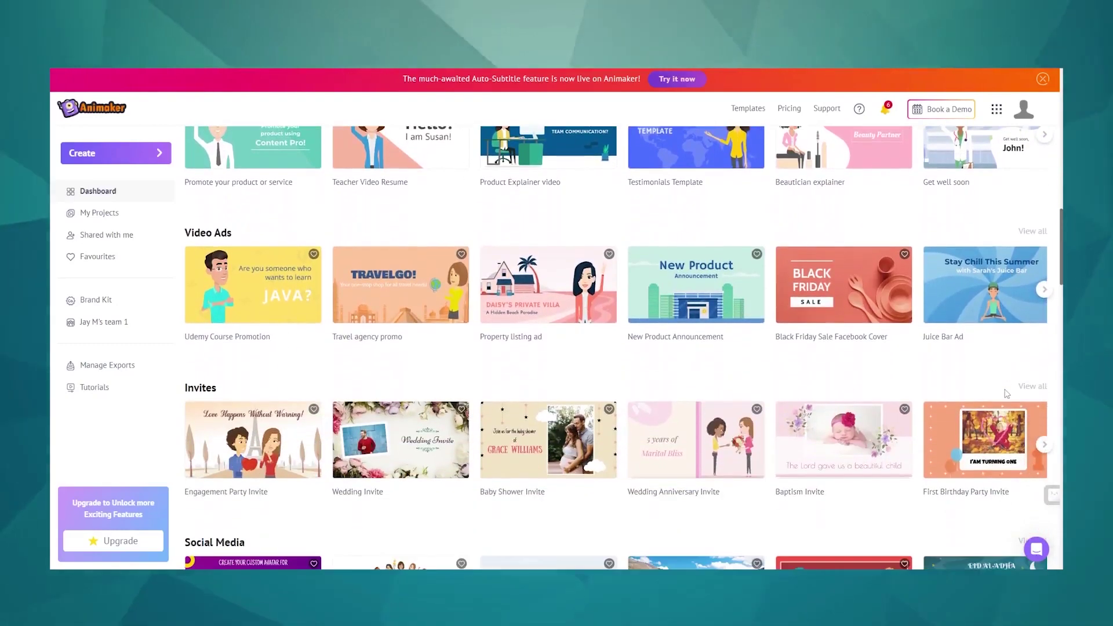
scroll(1007, 394, down, 1)
scroll(1007, 395, down, 1)
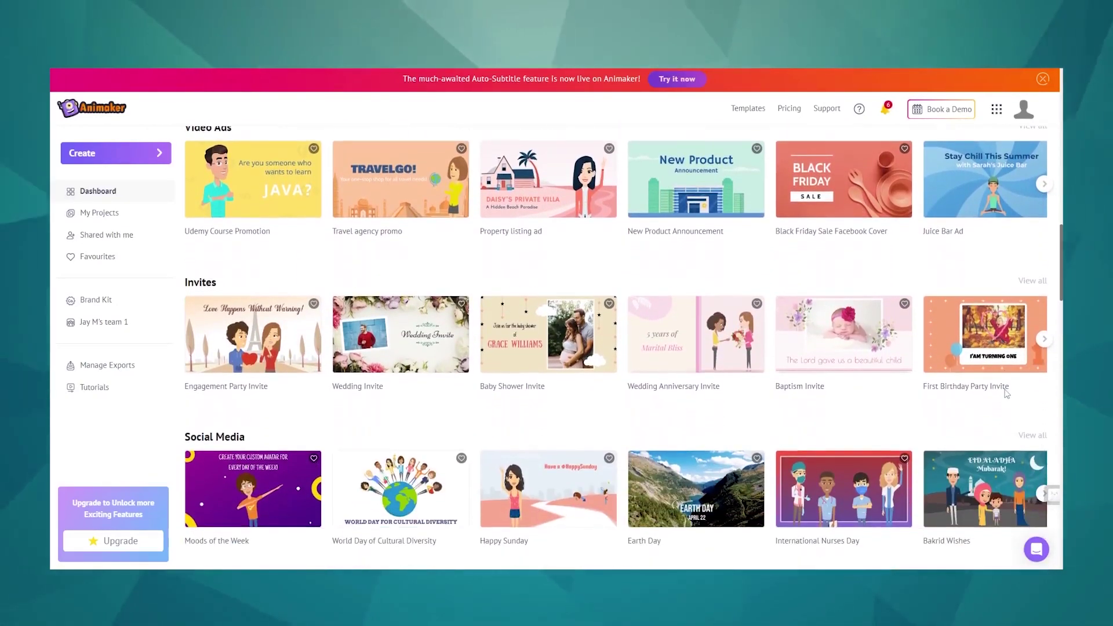
scroll(1007, 395, down, 1)
scroll(1009, 393, down, 2)
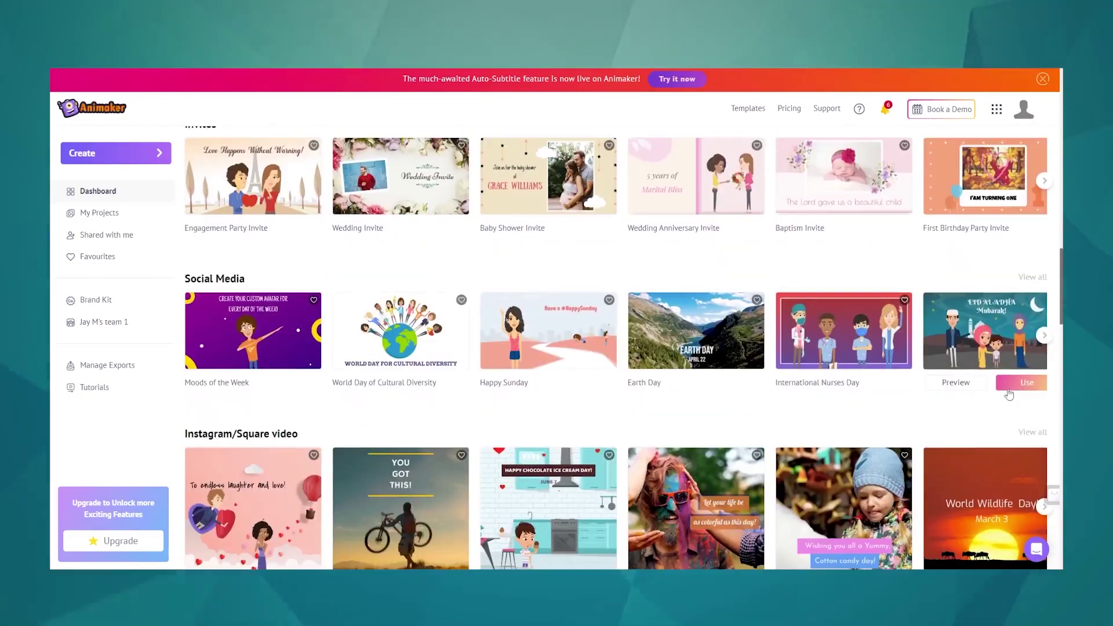
scroll(1011, 392, down, 1)
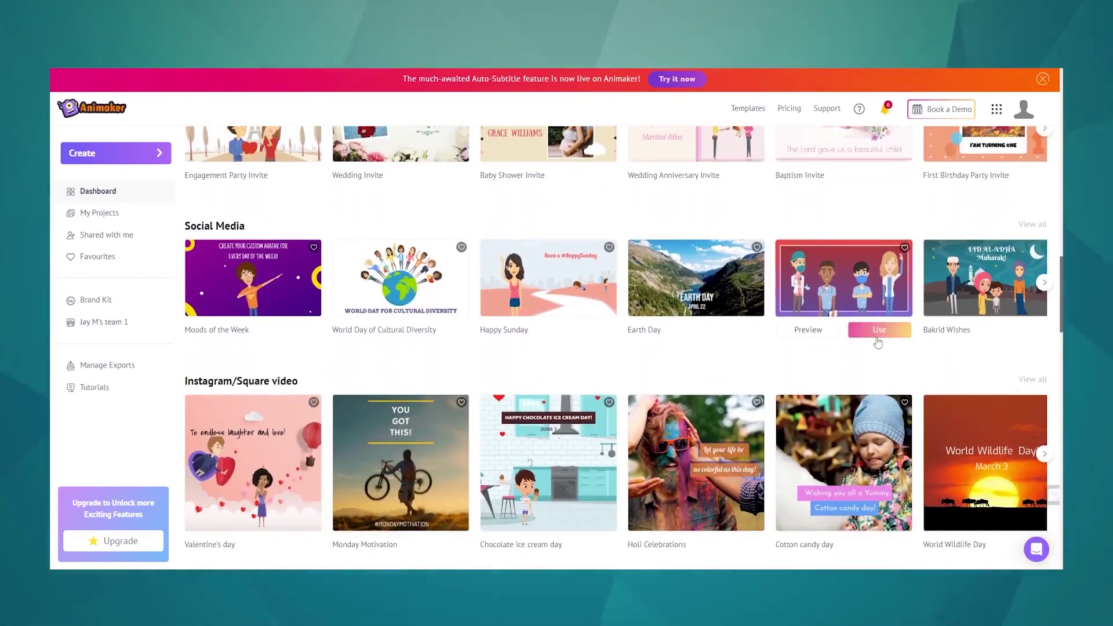
scroll(886, 335, down, 1)
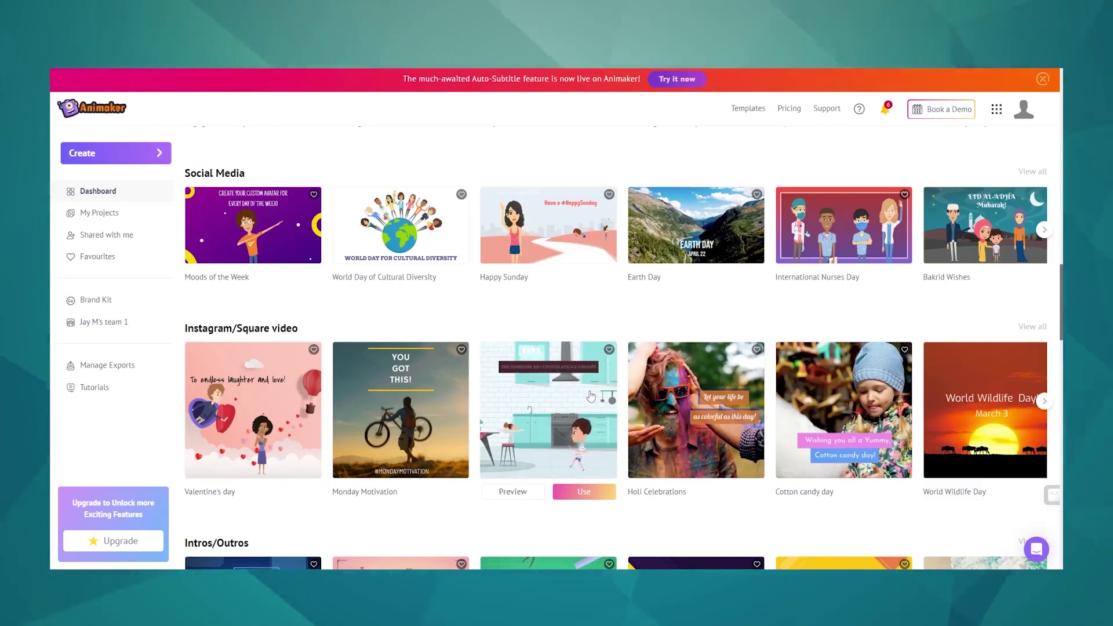
scroll(846, 417, down, 2)
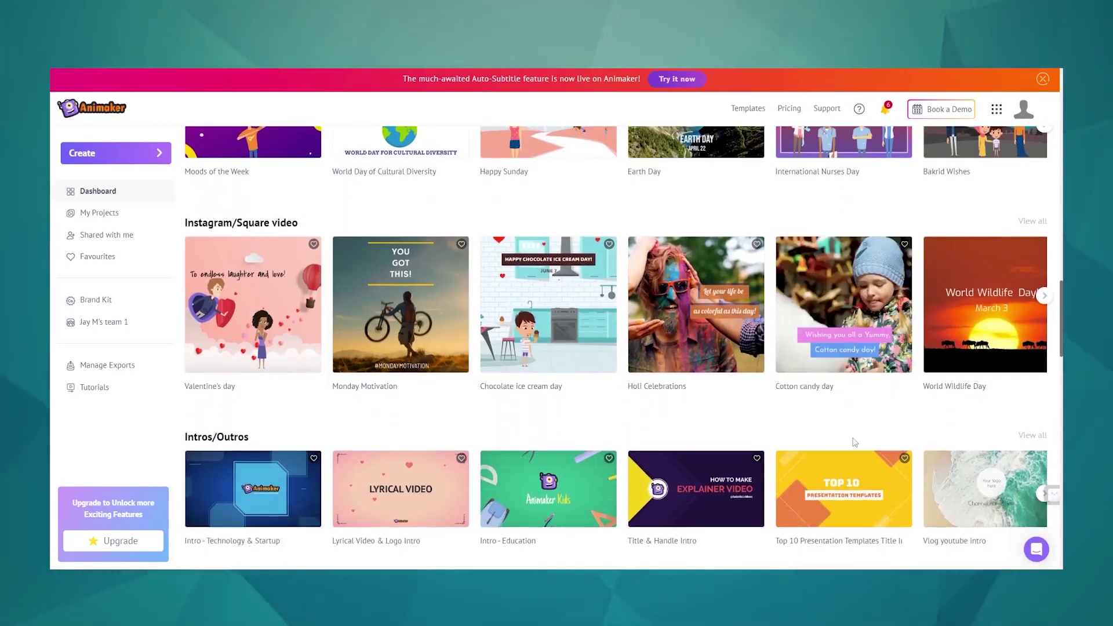
scroll(1062, 311, up, 2)
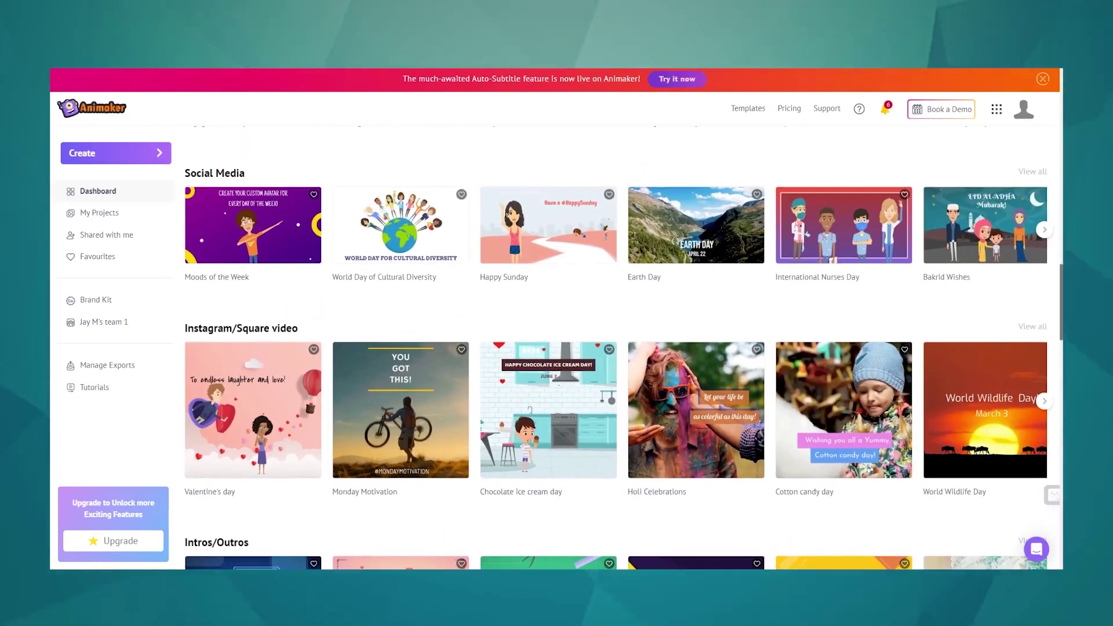
scroll(616, 348, down, 5)
scroll(924, 446, down, 3)
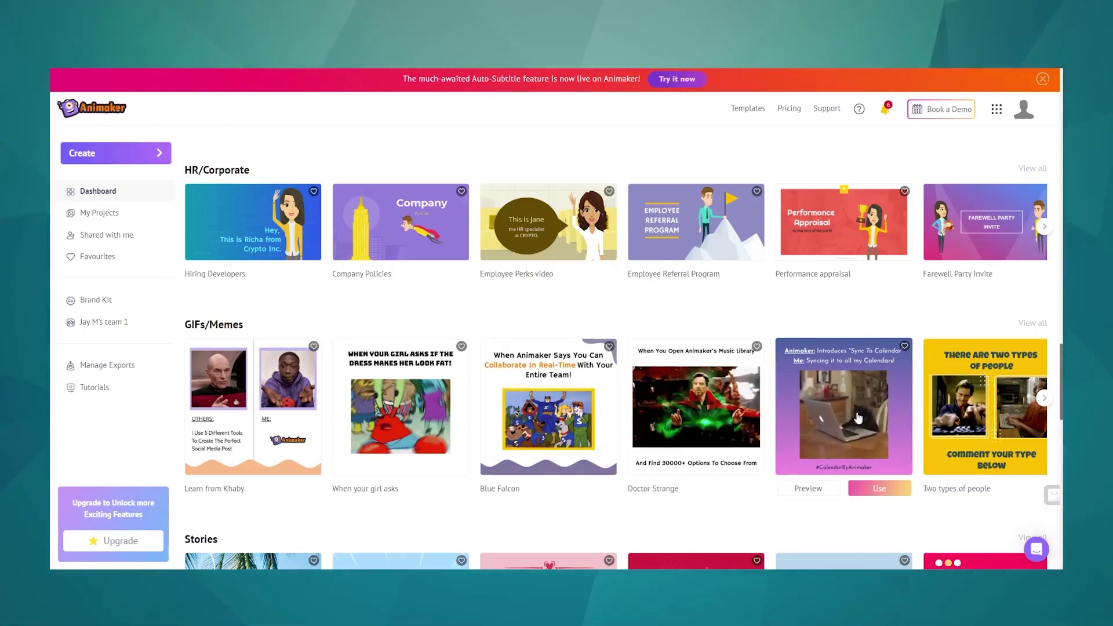
mouse_move(985, 406)
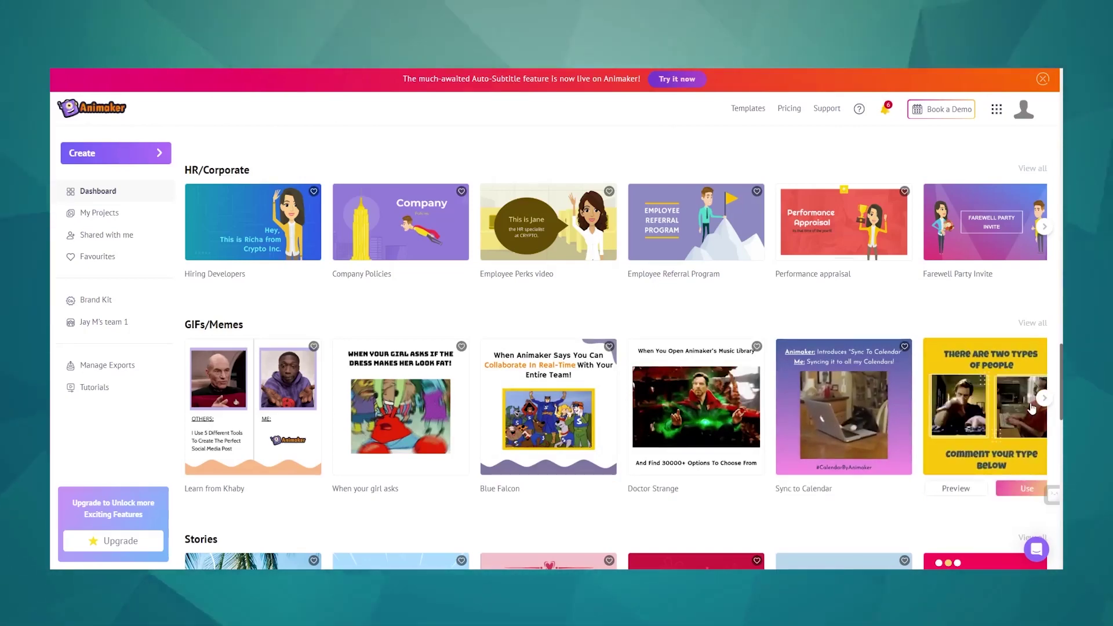
scroll(1030, 434, down, 1)
scroll(1029, 436, down, 1)
scroll(1026, 436, down, 1)
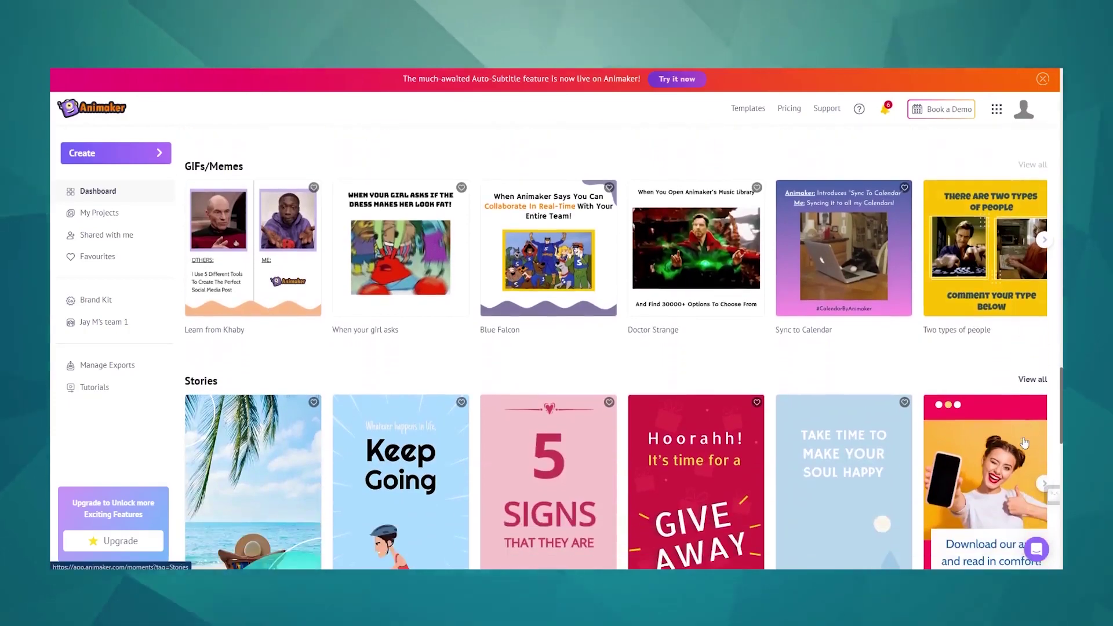
scroll(1024, 438, down, 1)
scroll(1024, 438, down, 2)
scroll(928, 443, down, 2)
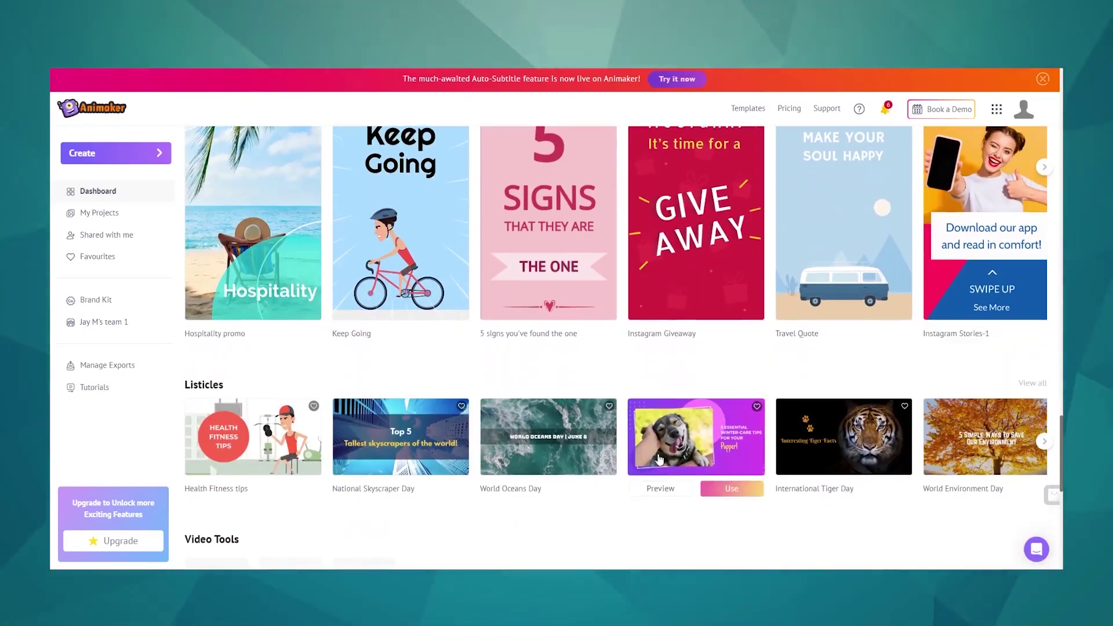
scroll(540, 448, down, 2)
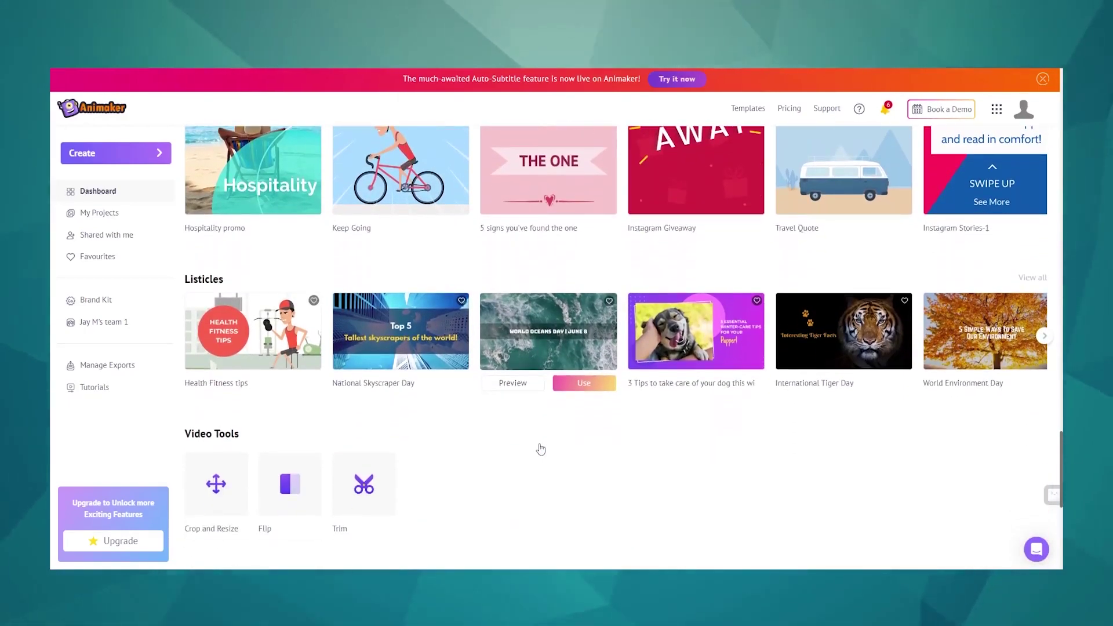
scroll(540, 448, down, 1)
scroll(539, 448, down, 1)
scroll(540, 448, down, 2)
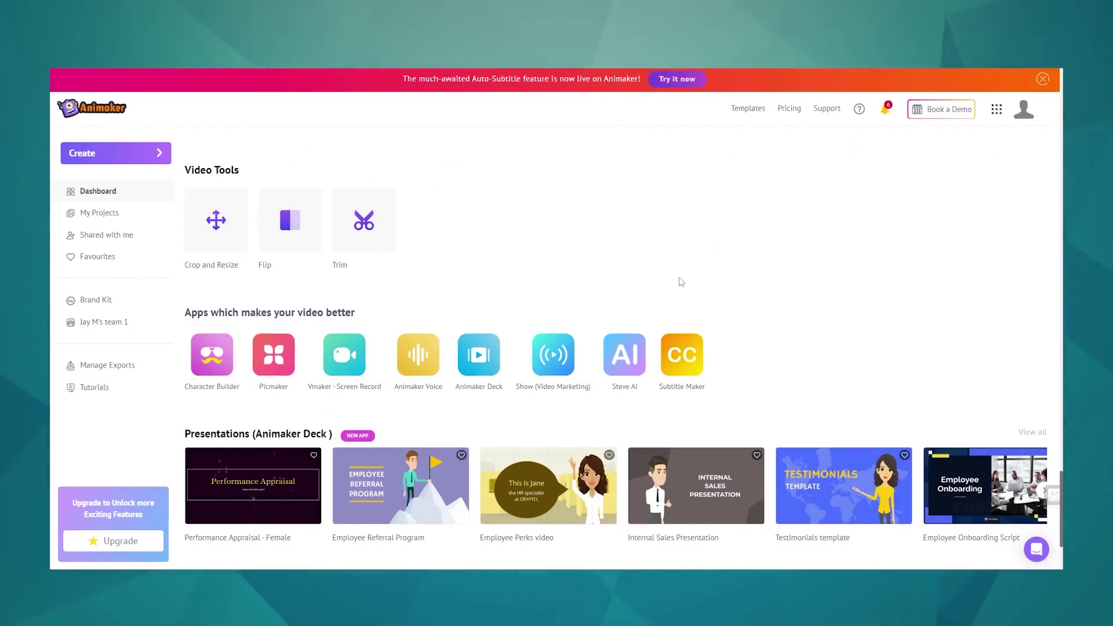
scroll(681, 282, down, 3)
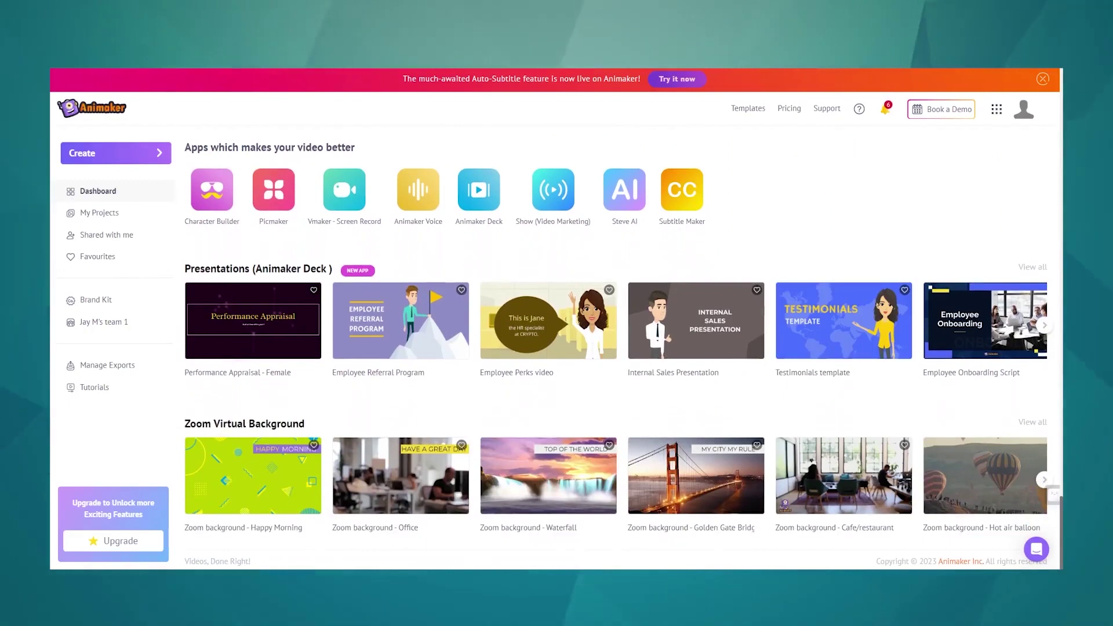
scroll(375, 331, up, 2)
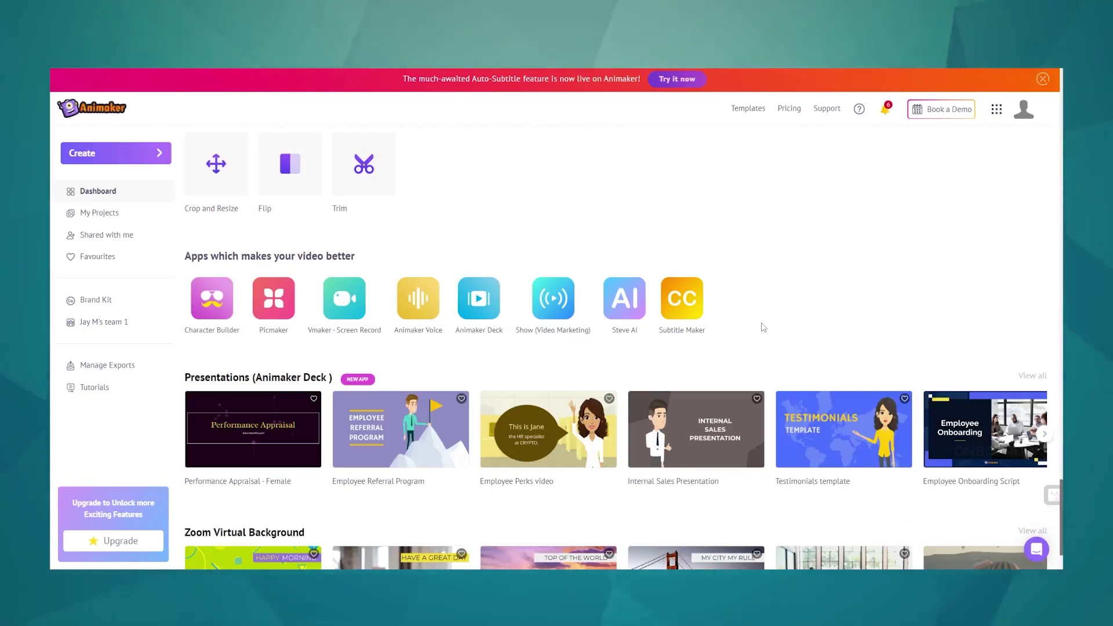
scroll(763, 328, up, 1)
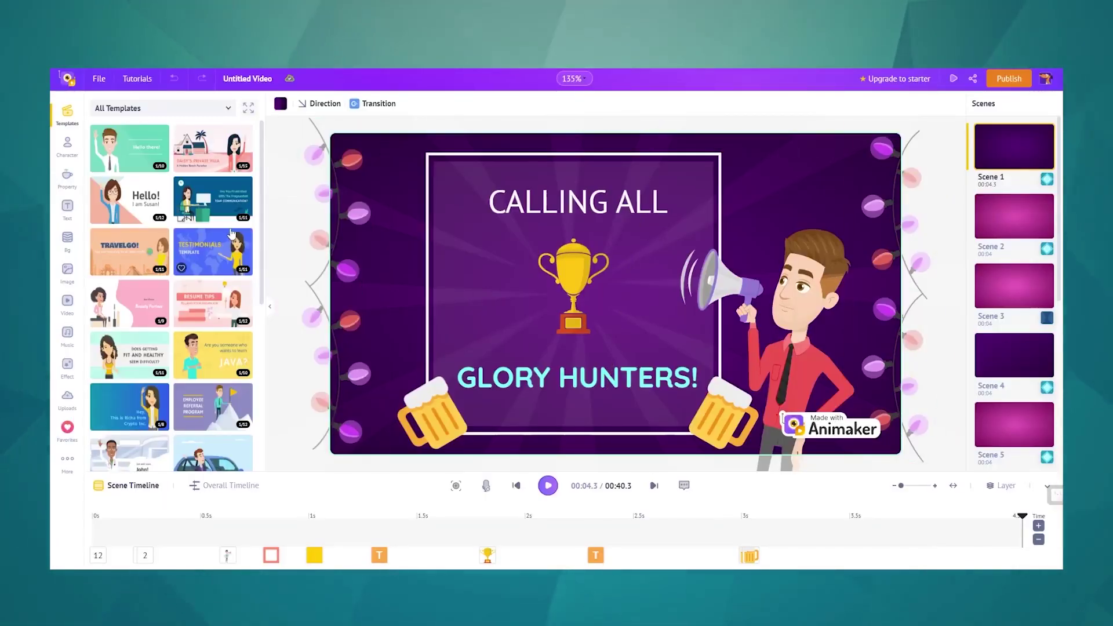
- Apply the Car rental explainer template over the current scenes and preview its city skyline opening
scroll(229, 243, down, 2)
scroll(220, 267, down, 2)
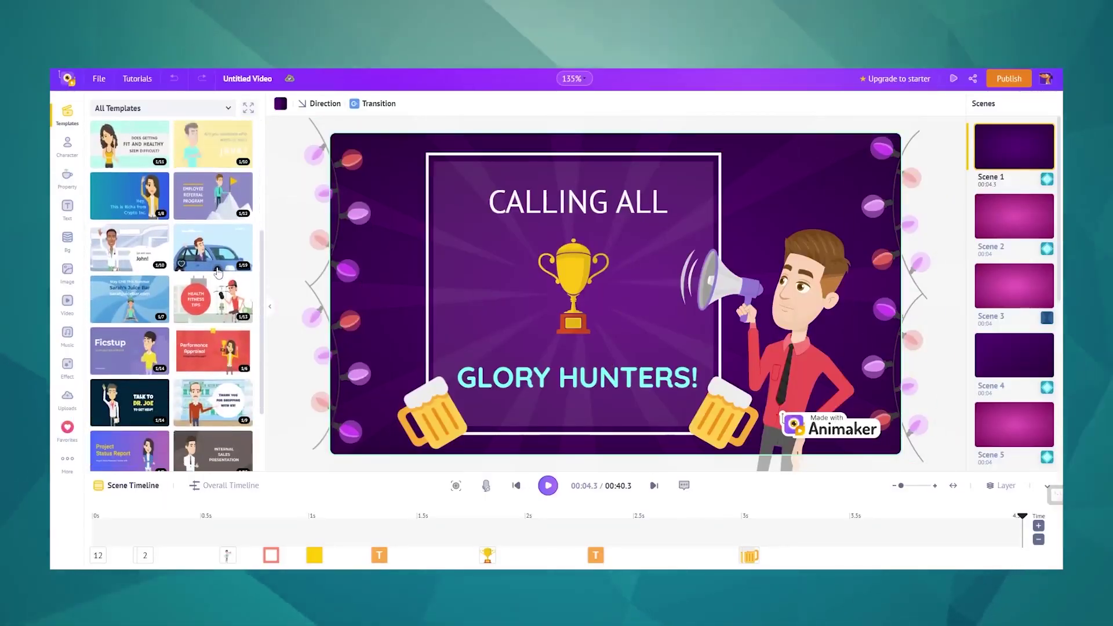
click(218, 269)
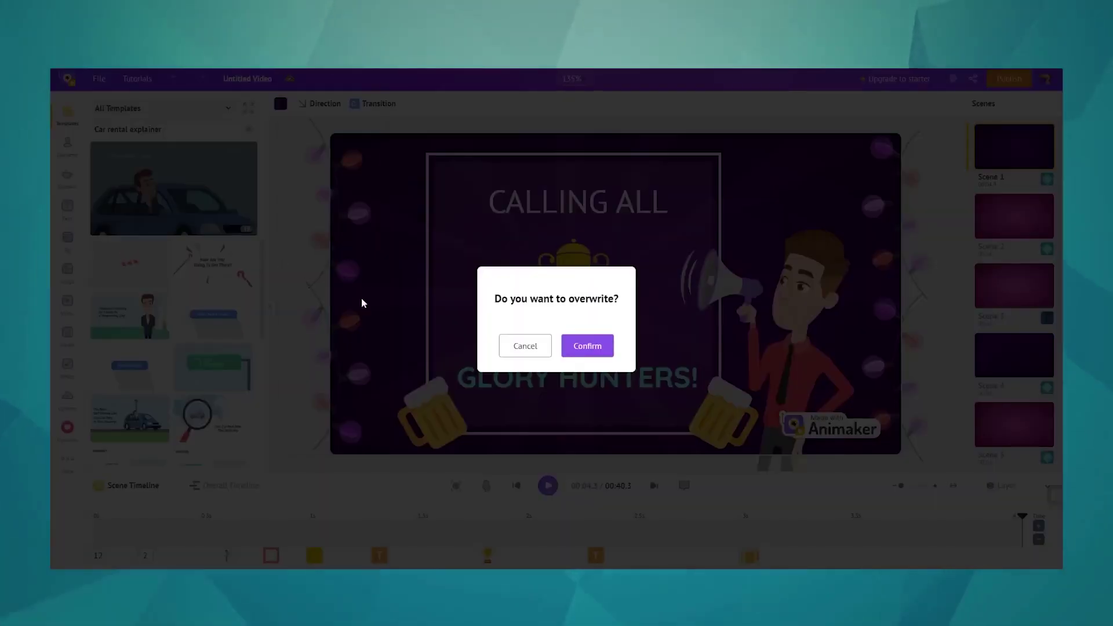
click(603, 345)
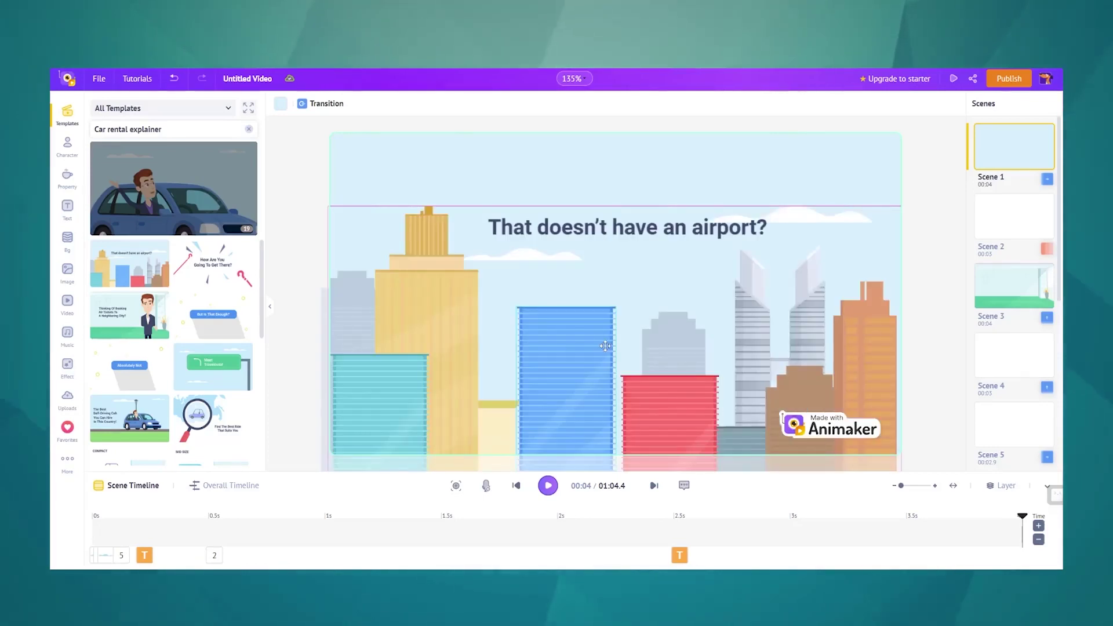
click(549, 489)
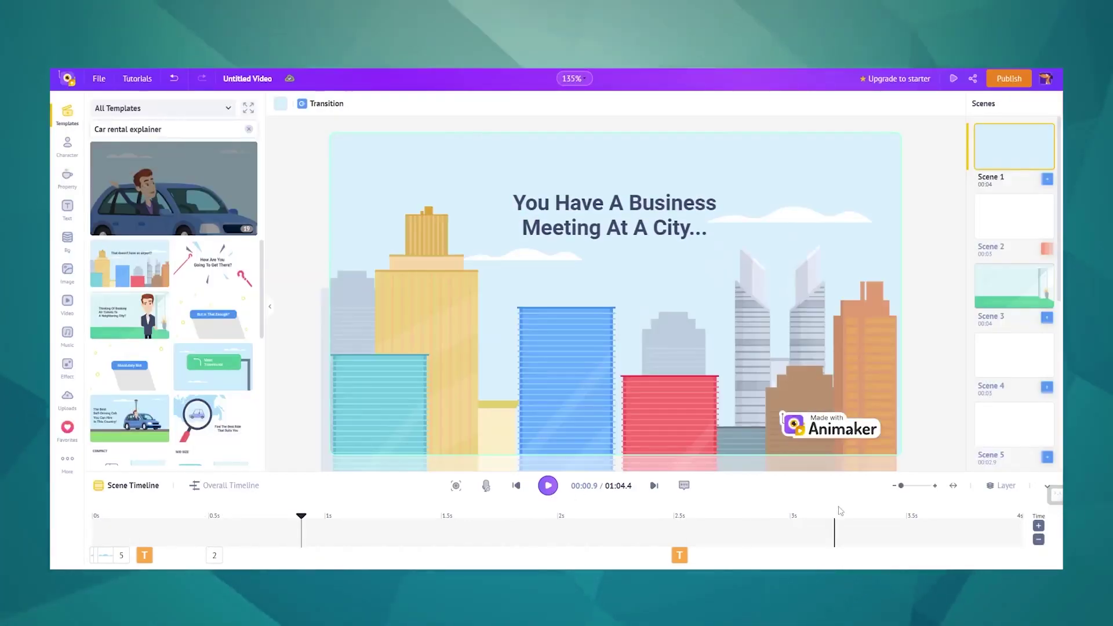
click(68, 145)
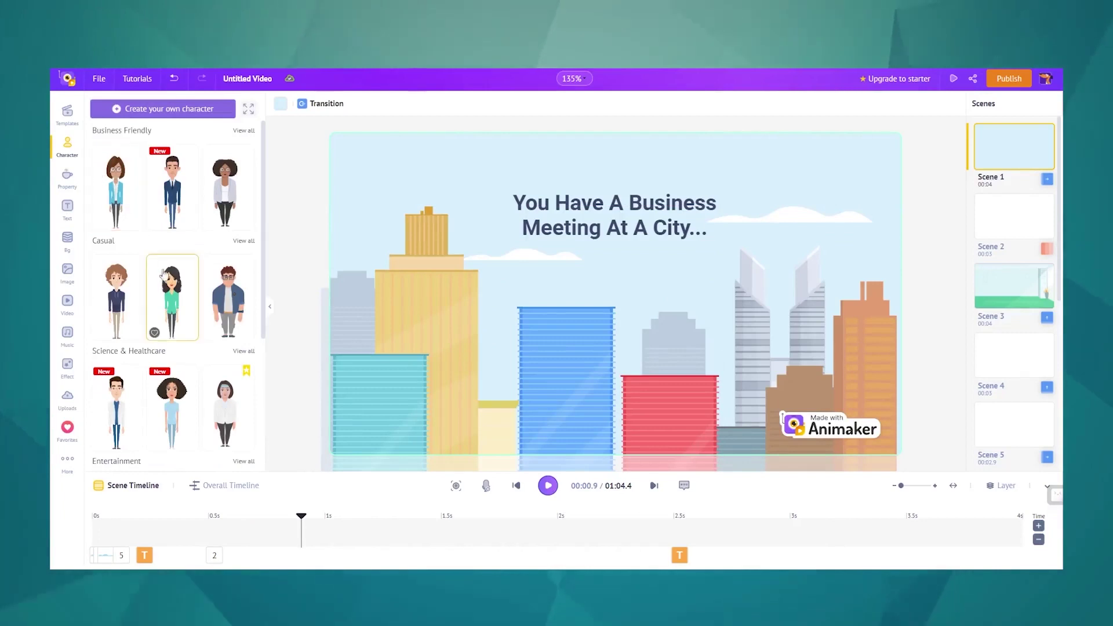
- Scroll through Animaker's Character library to survey the available characters
scroll(193, 354, down, 2)
scroll(194, 355, down, 2)
scroll(194, 357, down, 1)
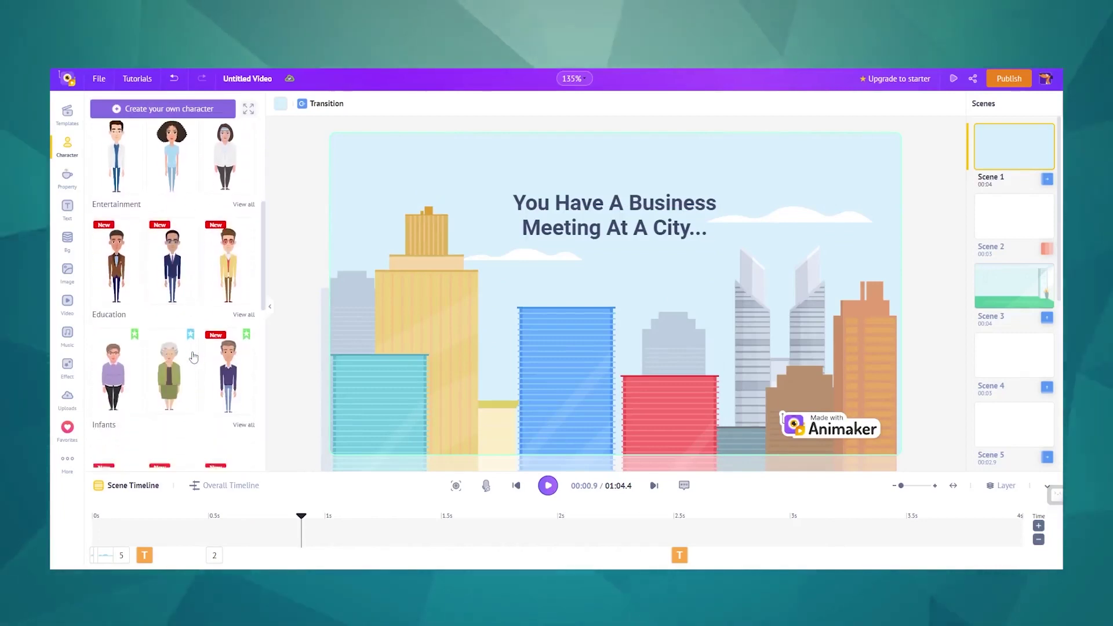
scroll(186, 348, down, 2)
scroll(180, 336, down, 2)
scroll(177, 325, down, 1)
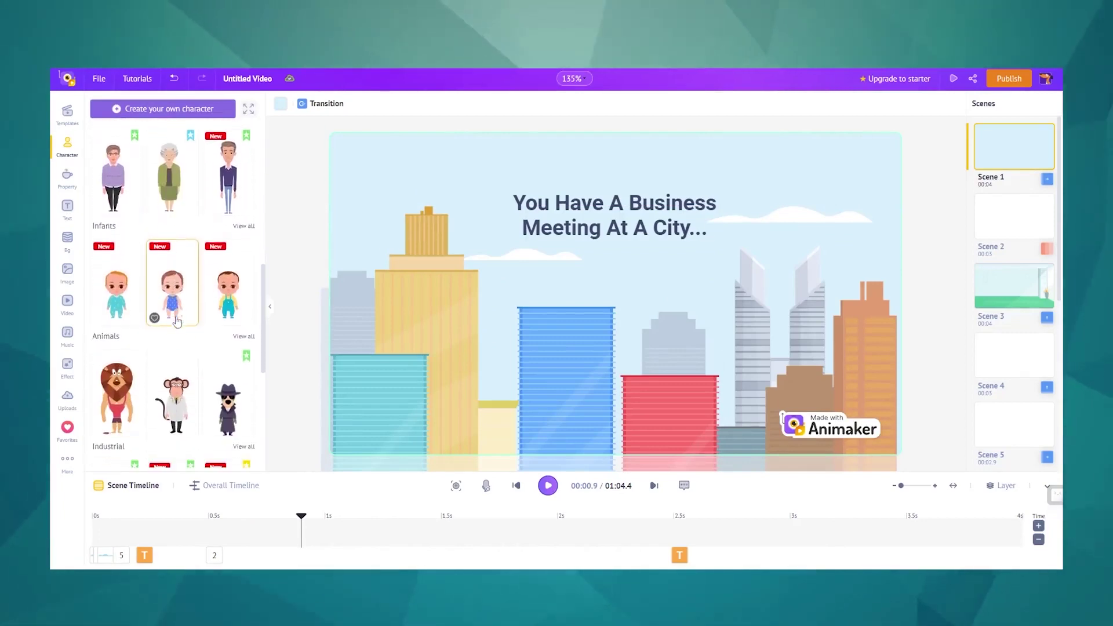
scroll(177, 321, down, 1)
scroll(174, 316, down, 2)
scroll(171, 310, down, 2)
scroll(167, 301, down, 1)
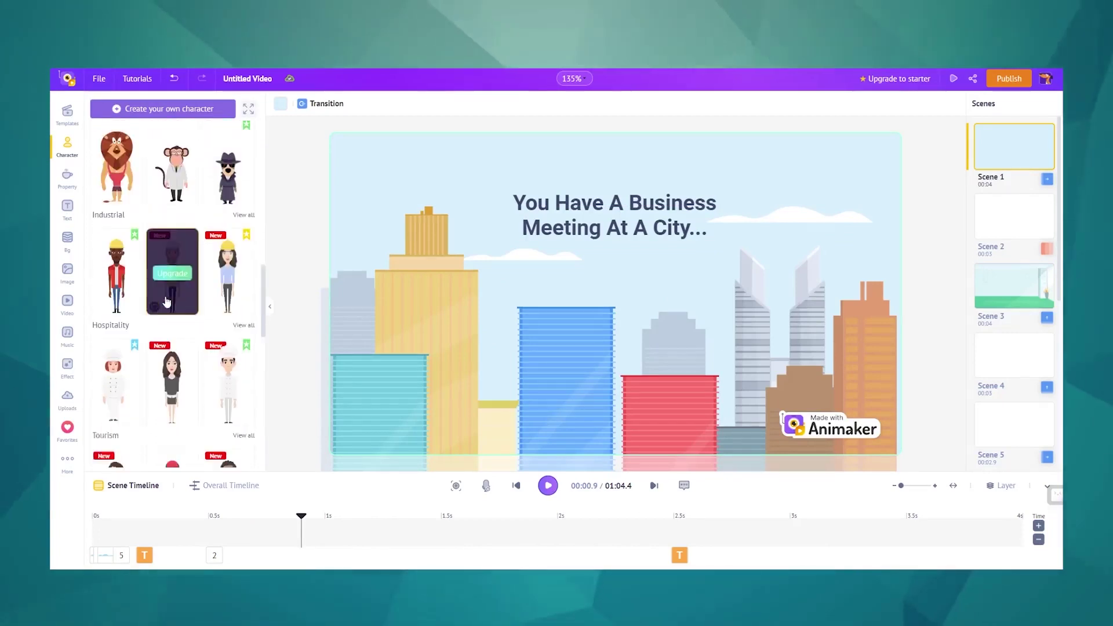
scroll(167, 301, down, 1)
scroll(165, 306, down, 1)
scroll(163, 313, down, 2)
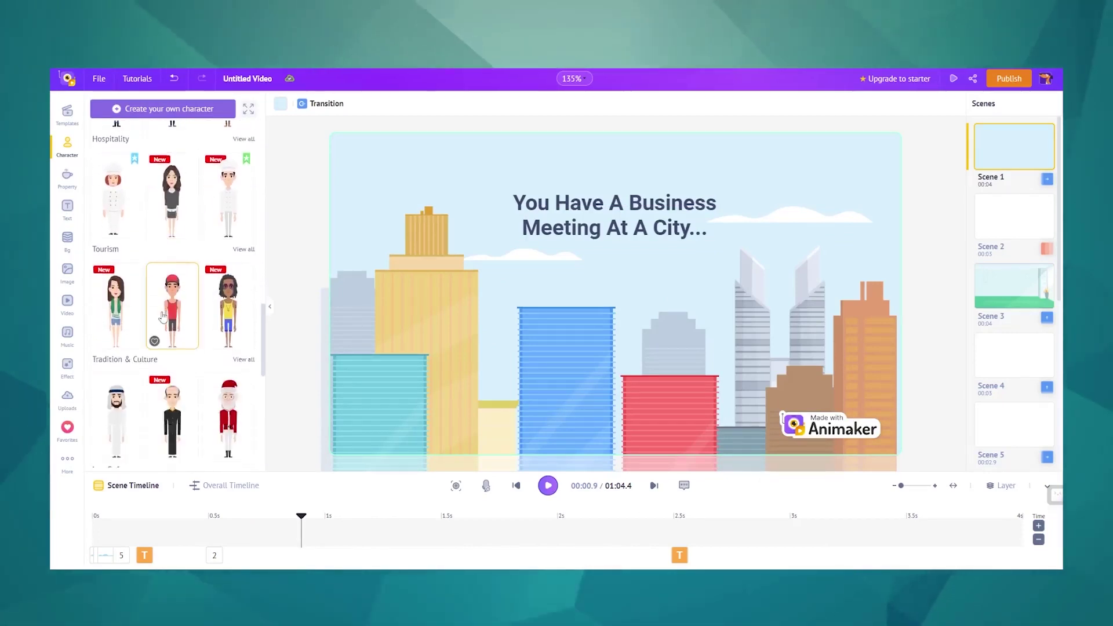
scroll(164, 321, down, 1)
scroll(185, 358, down, 1)
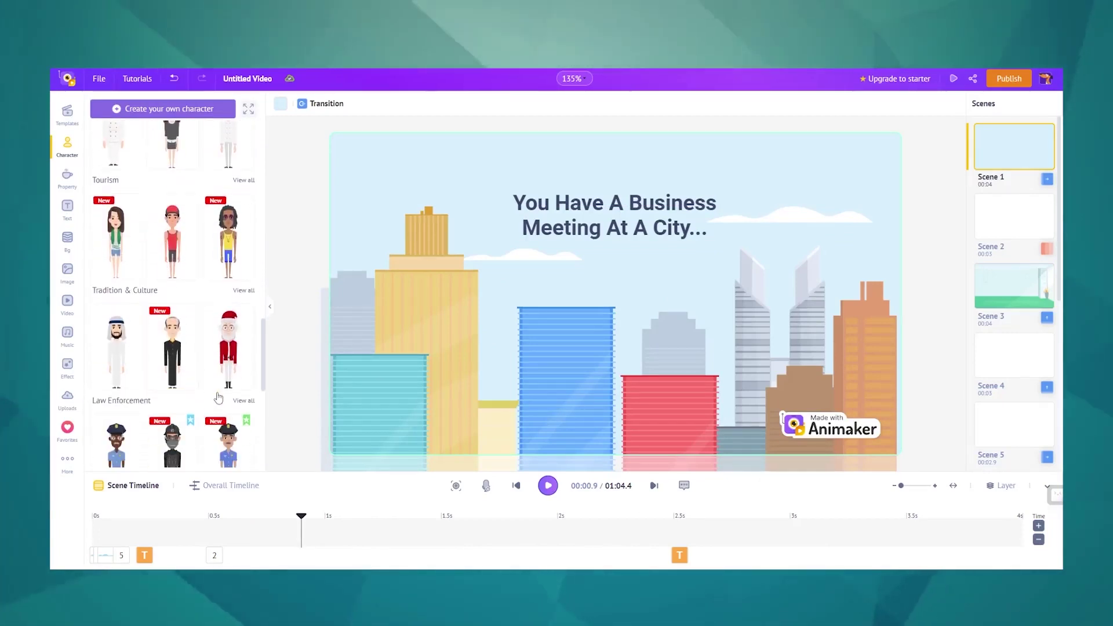
scroll(267, 400, down, 1)
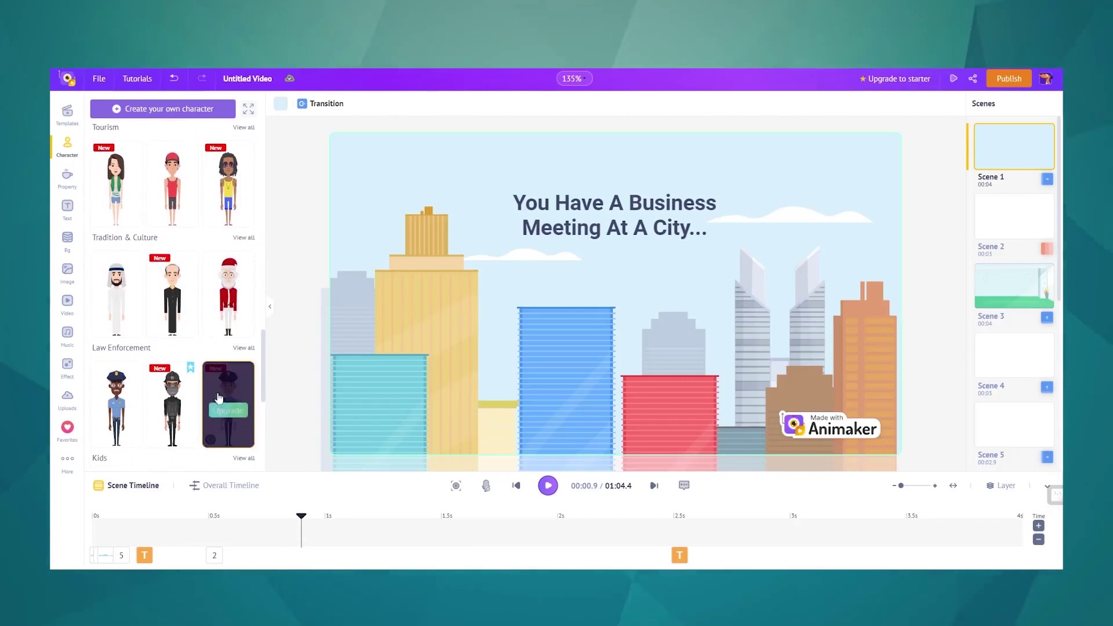
- Browse the Property panel's shapes and objects, then return to Characters and Templates
click(76, 182)
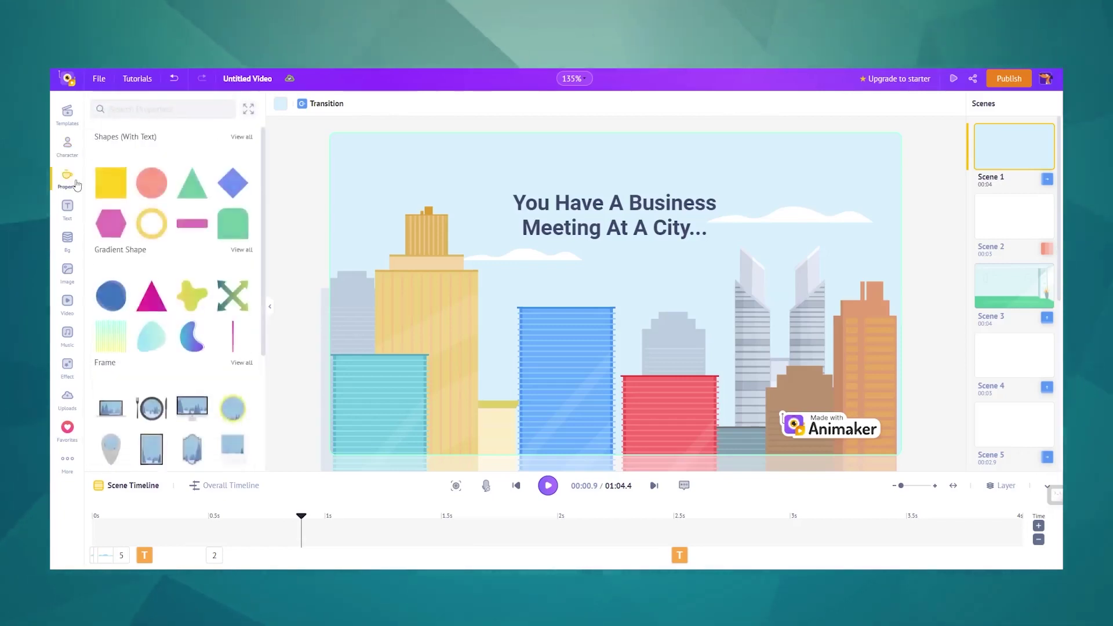
scroll(162, 283, down, 2)
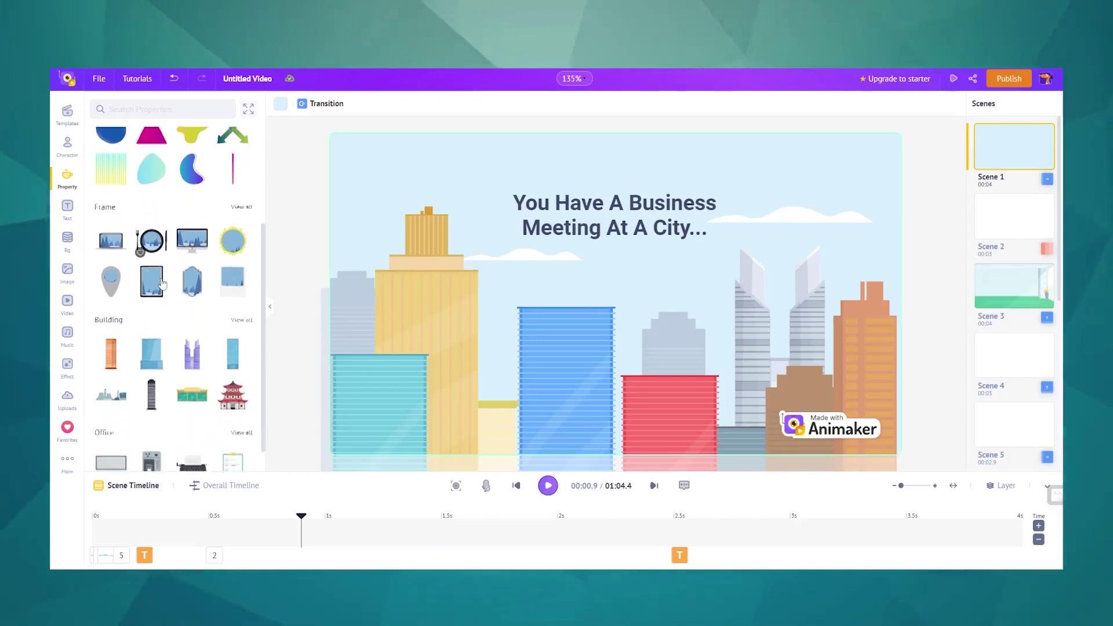
click(68, 146)
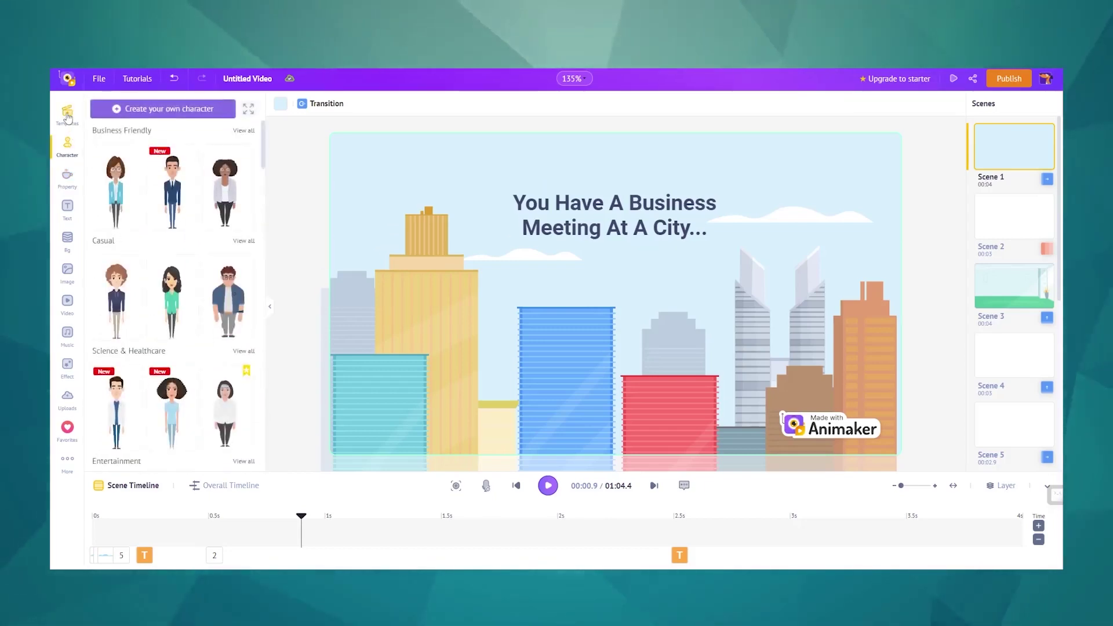
click(68, 119)
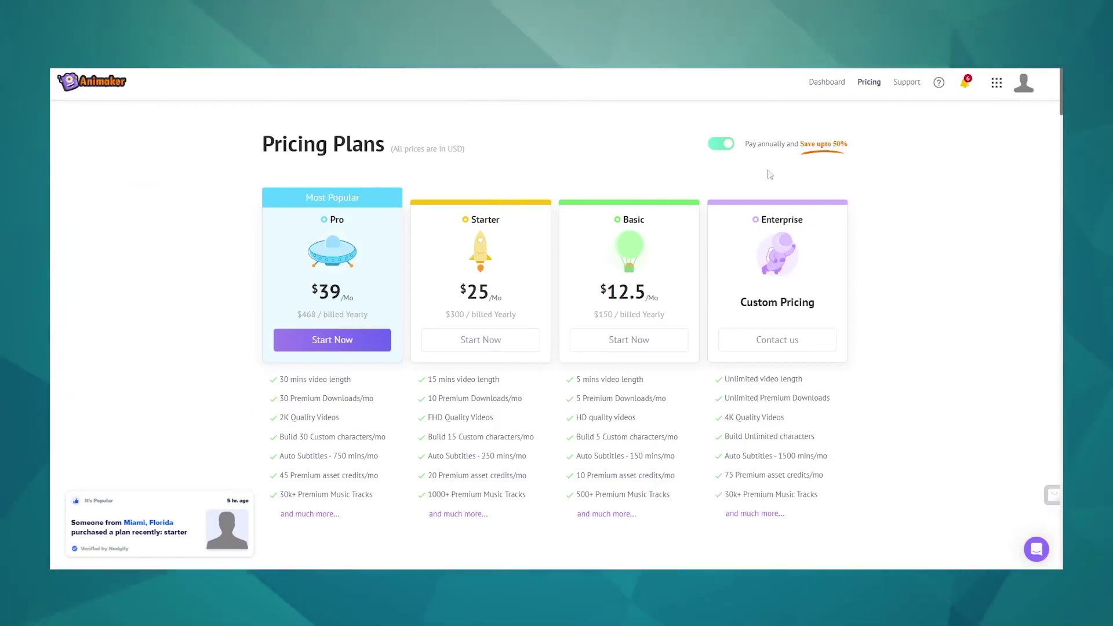
- Switch plans to monthly billing and highlight the Pro plan's $79 price and feature limits
click(728, 145)
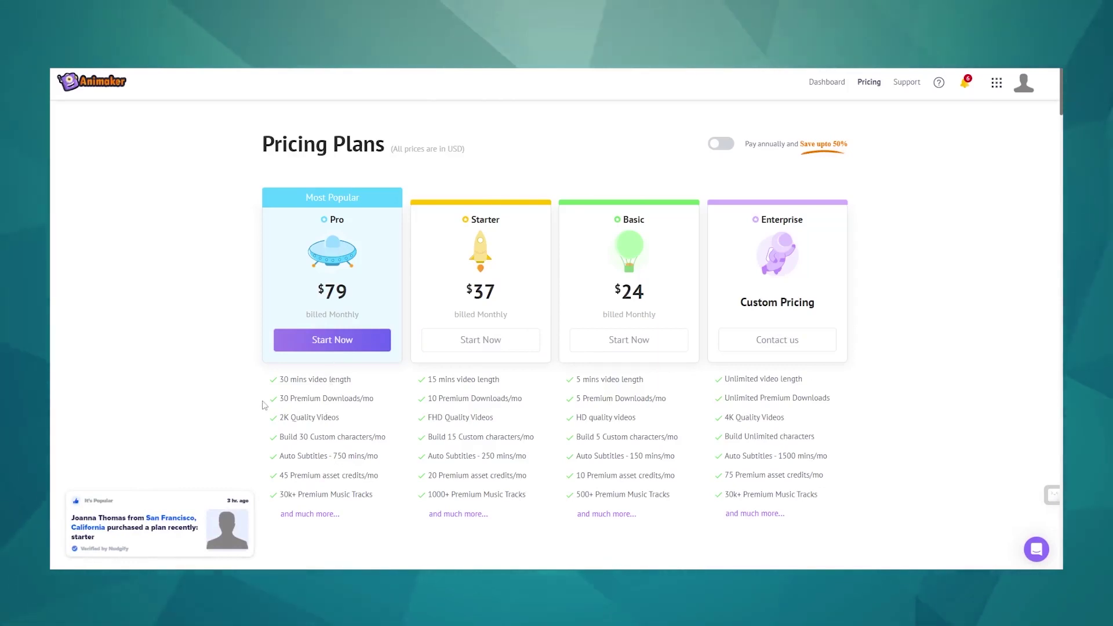
drag(315, 291, 354, 290)
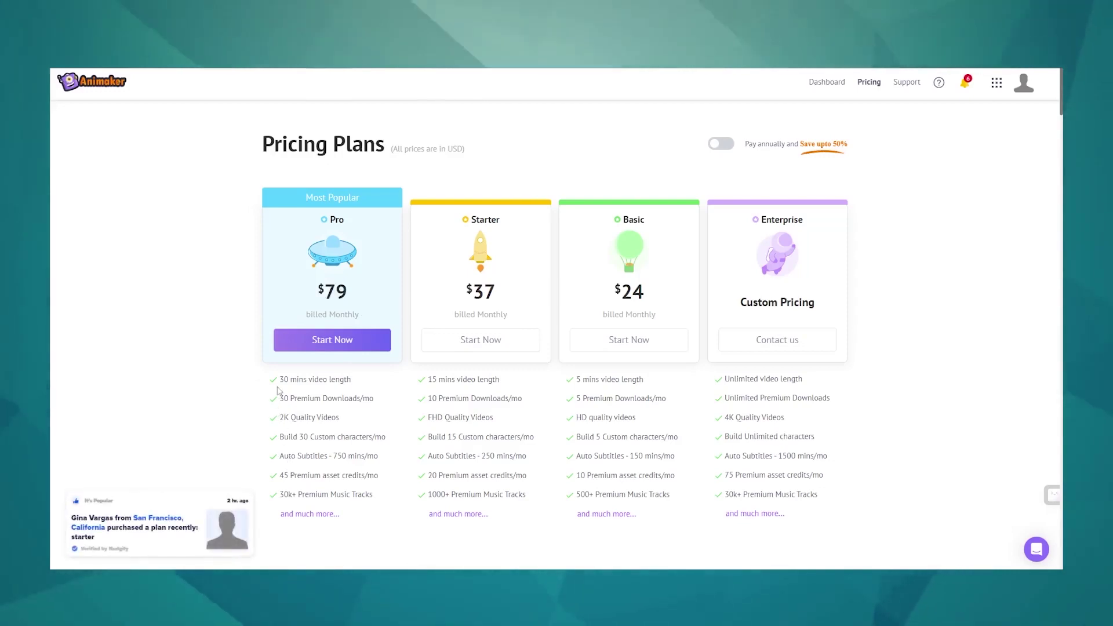
mouse_move(280, 382)
mouse_down()
mouse_move(339, 383)
mouse_move(374, 399)
mouse_up()
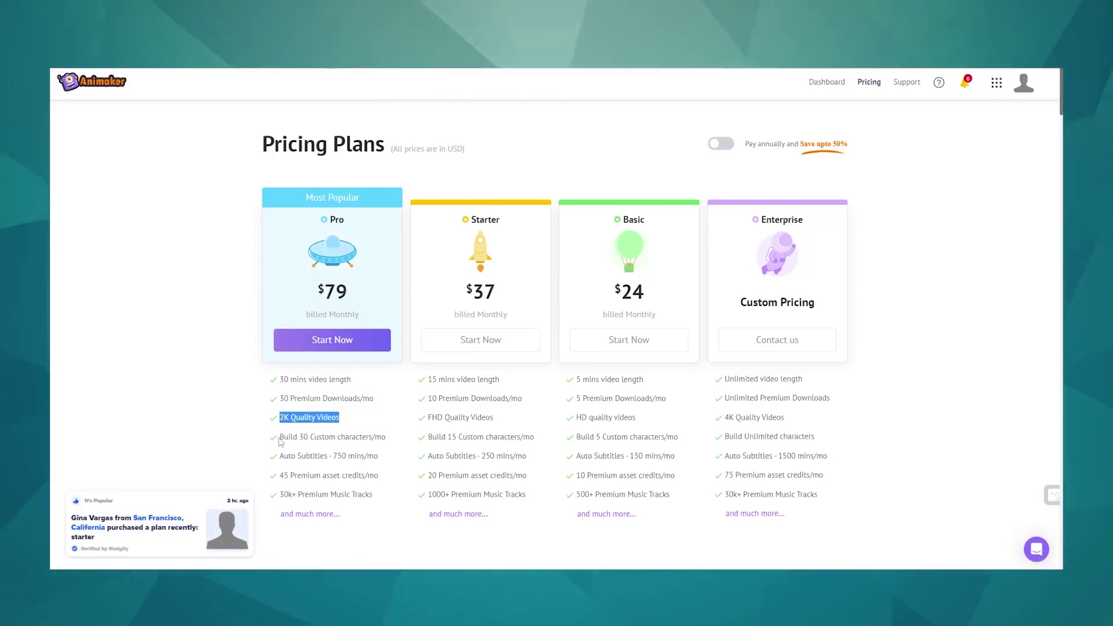
click(280, 441)
drag(375, 442, 389, 438)
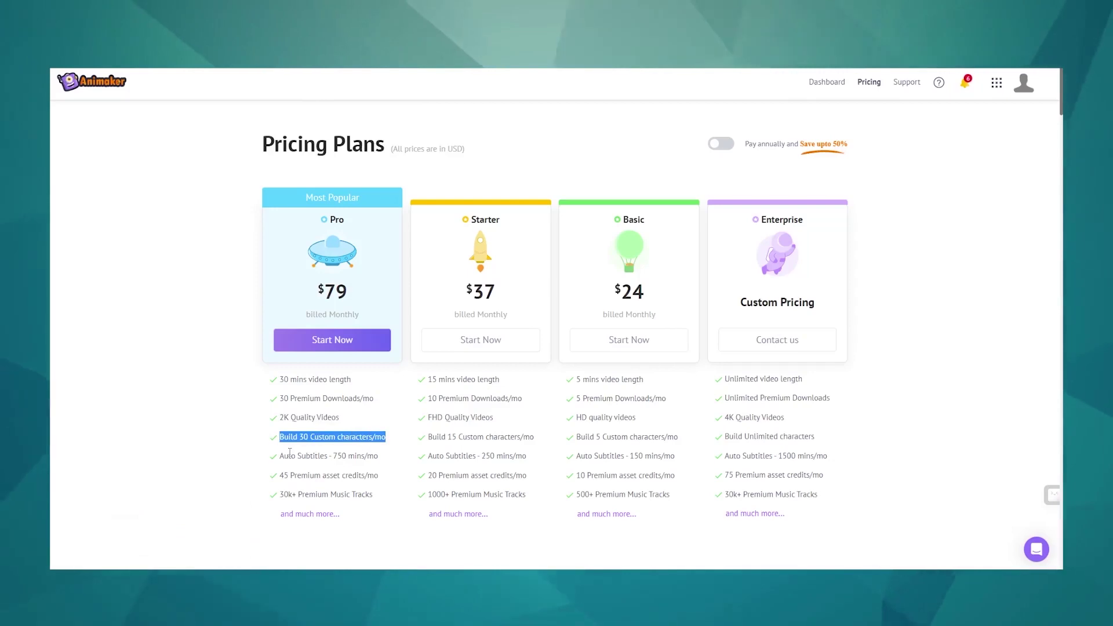
drag(310, 458, 380, 457)
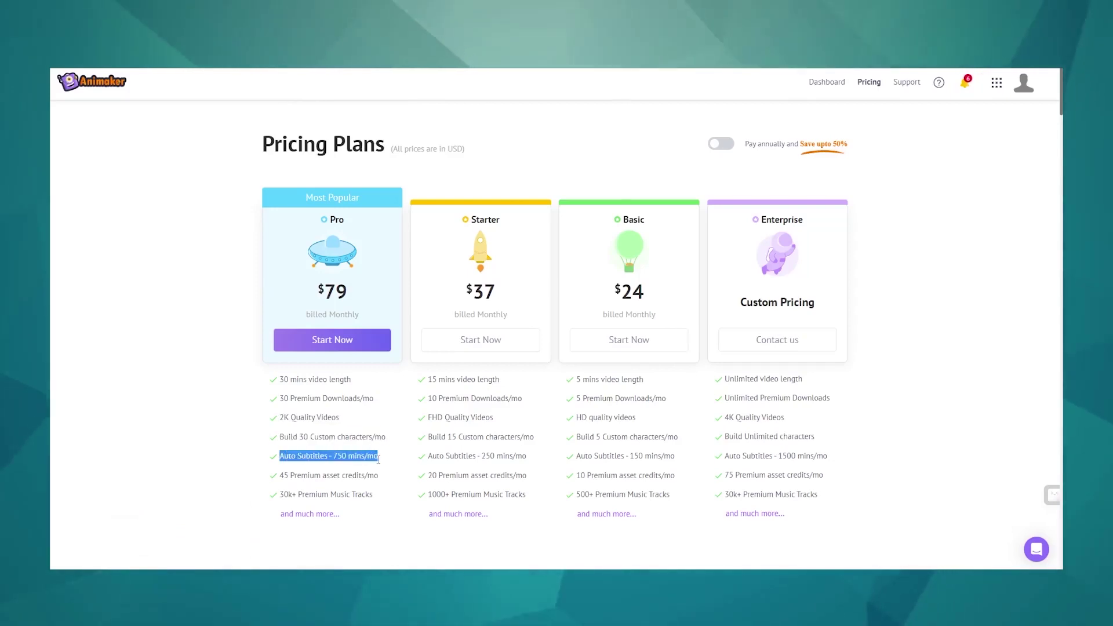
click(342, 489)
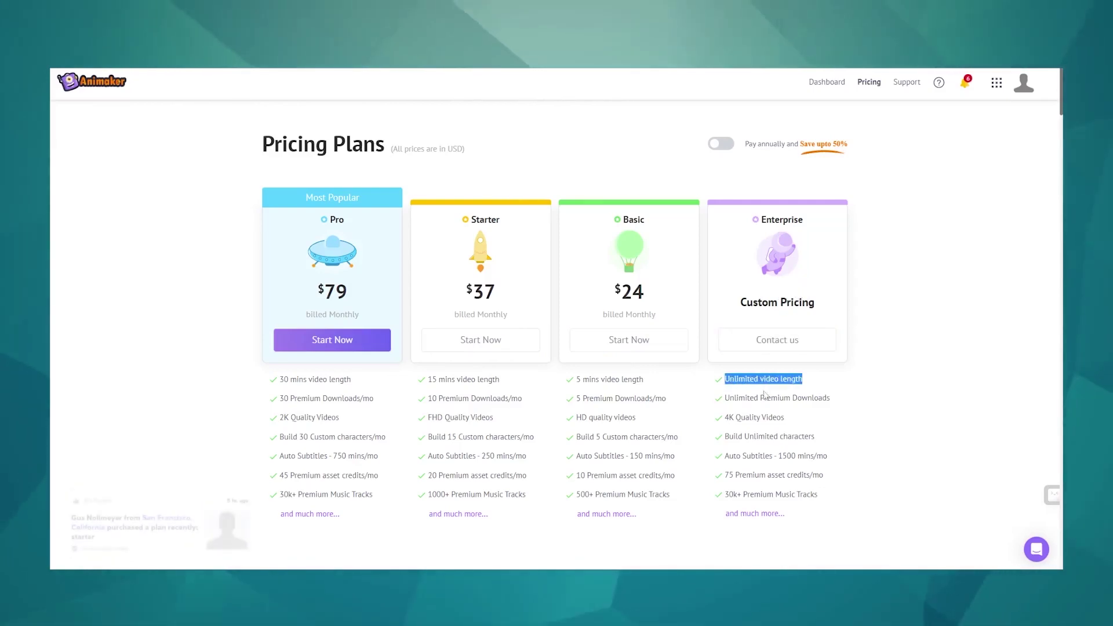
- Highlight Enterprise's Unlimited Premium Downloads and 4K videos, then scroll to the comparison table
drag(724, 397, 810, 406)
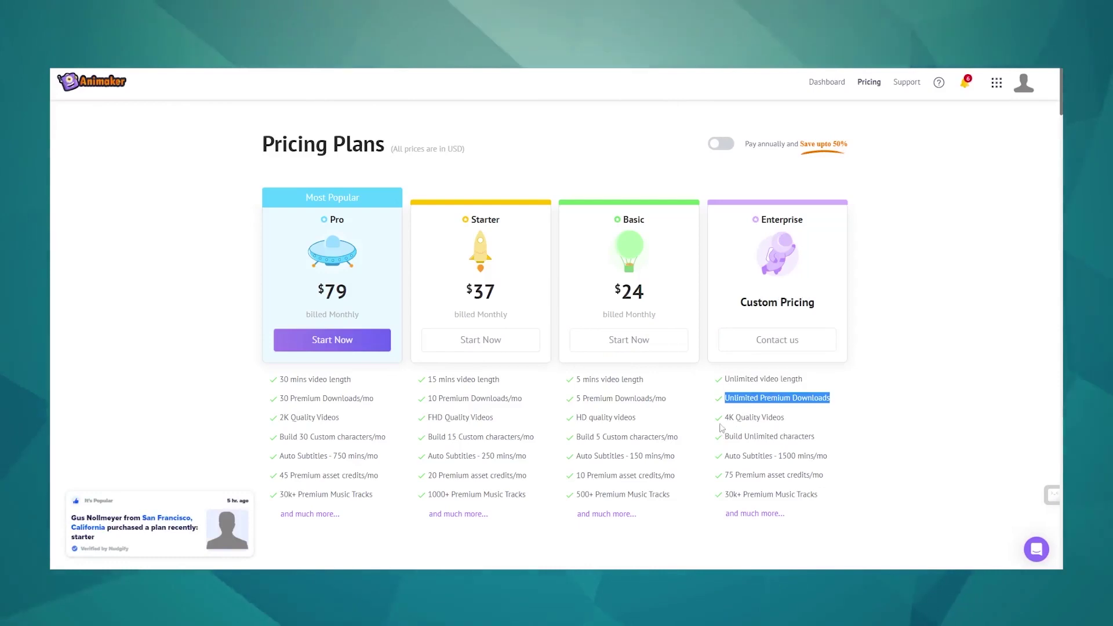
drag(724, 418, 781, 418)
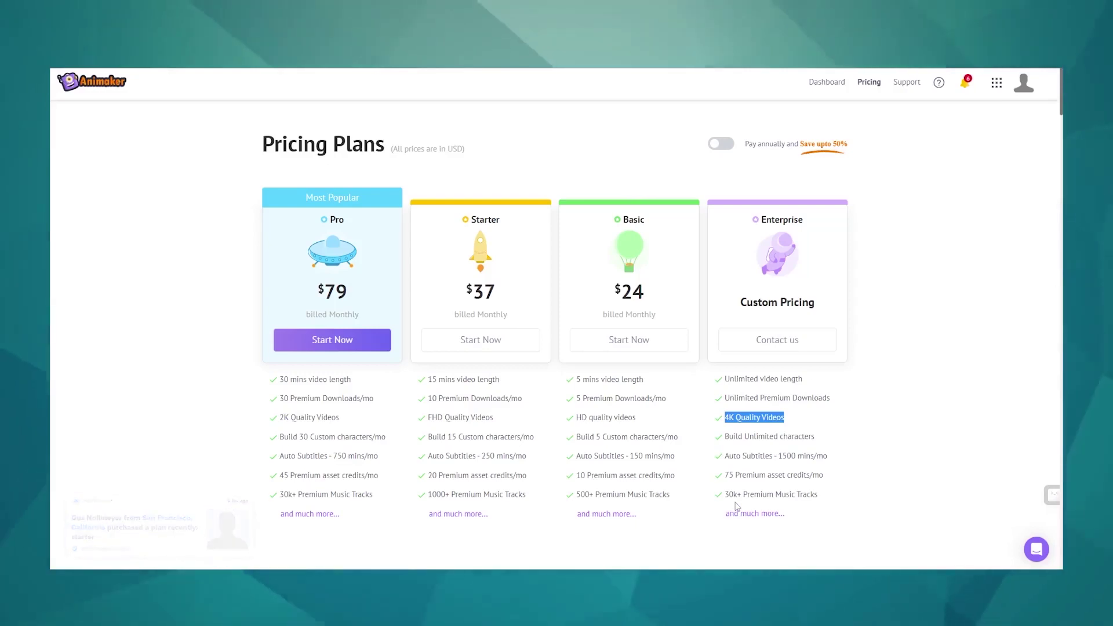
scroll(737, 506, down, 2)
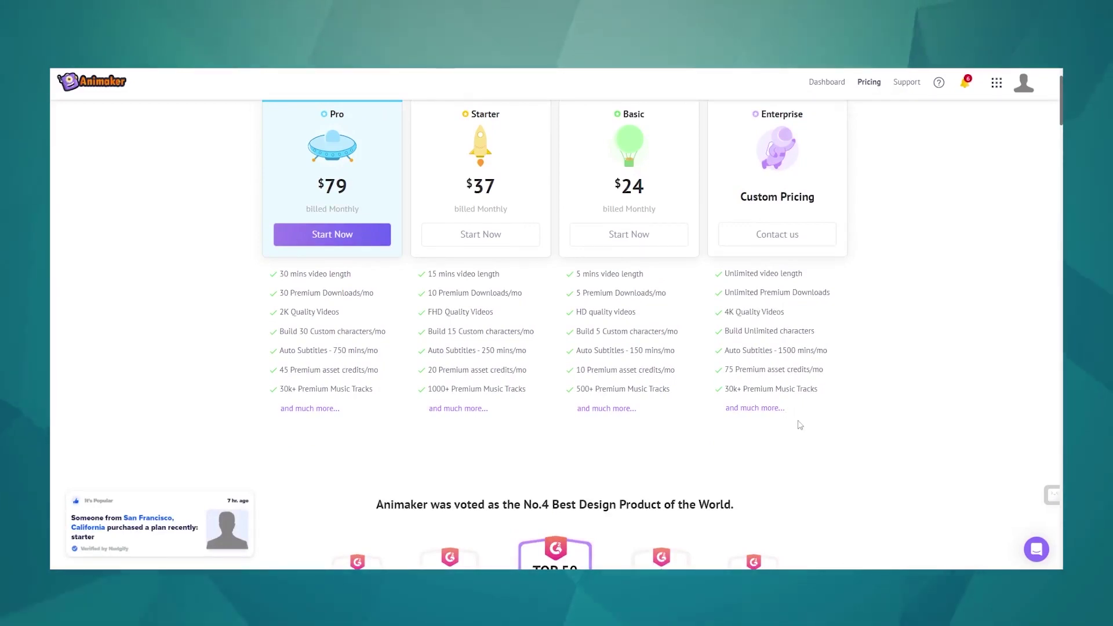
scroll(807, 444, down, 1)
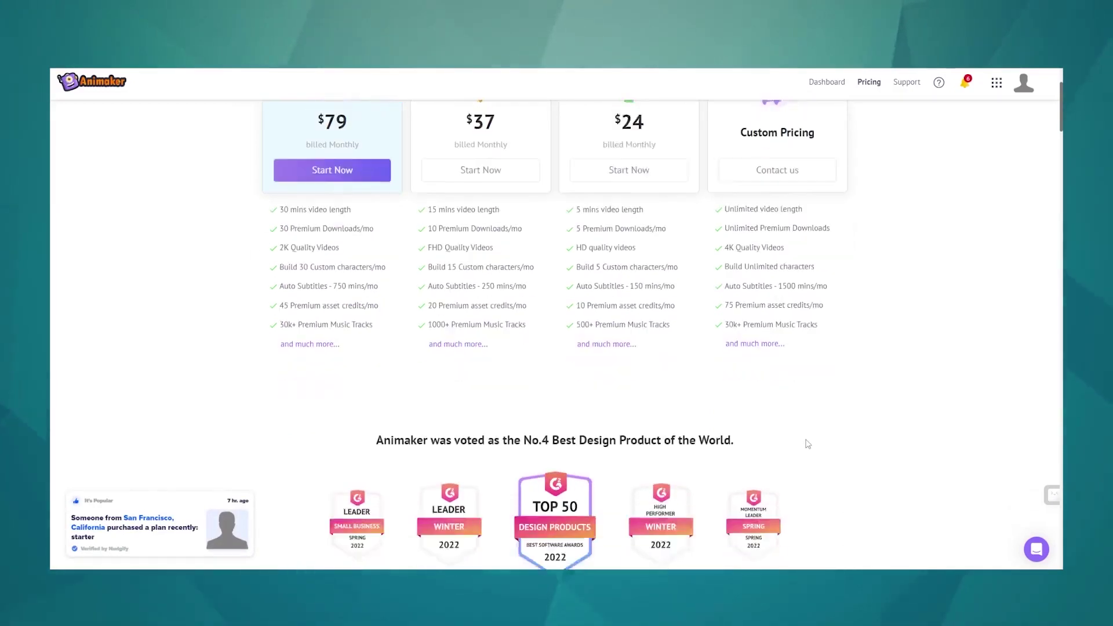
scroll(807, 444, down, 5)
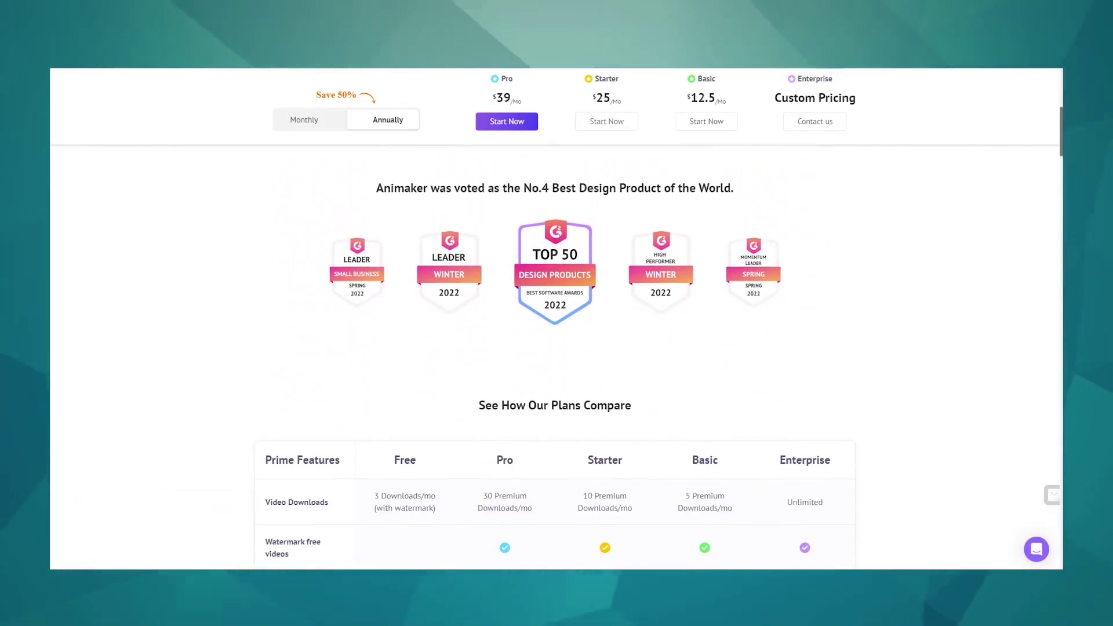
scroll(919, 391, down, 3)
scroll(920, 389, down, 2)
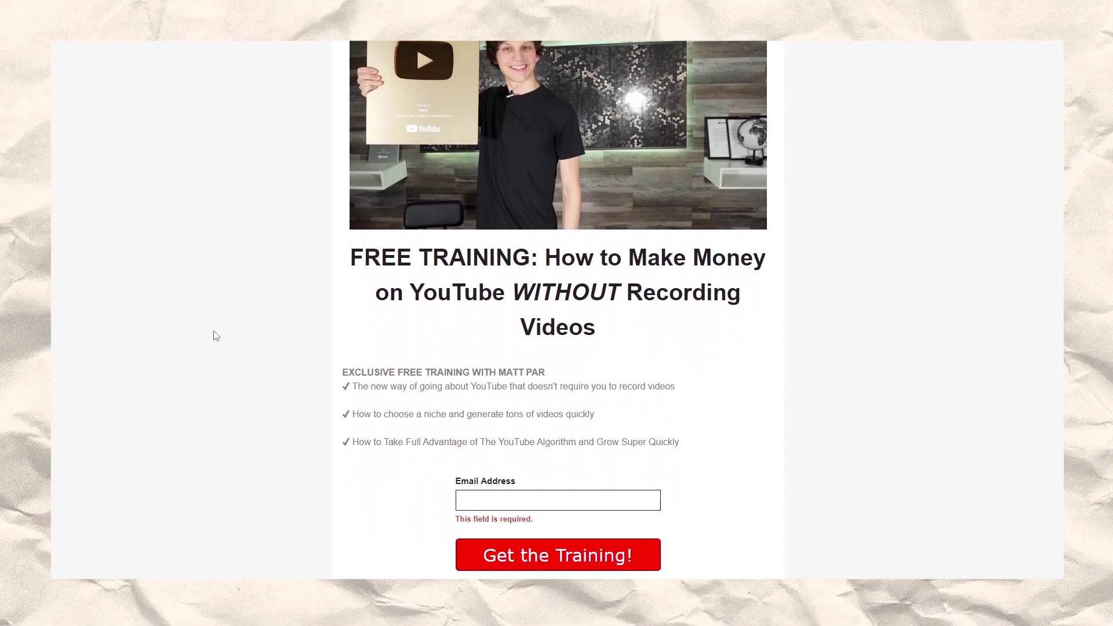
scroll(216, 336, down, 1)
scroll(216, 336, down, 1)
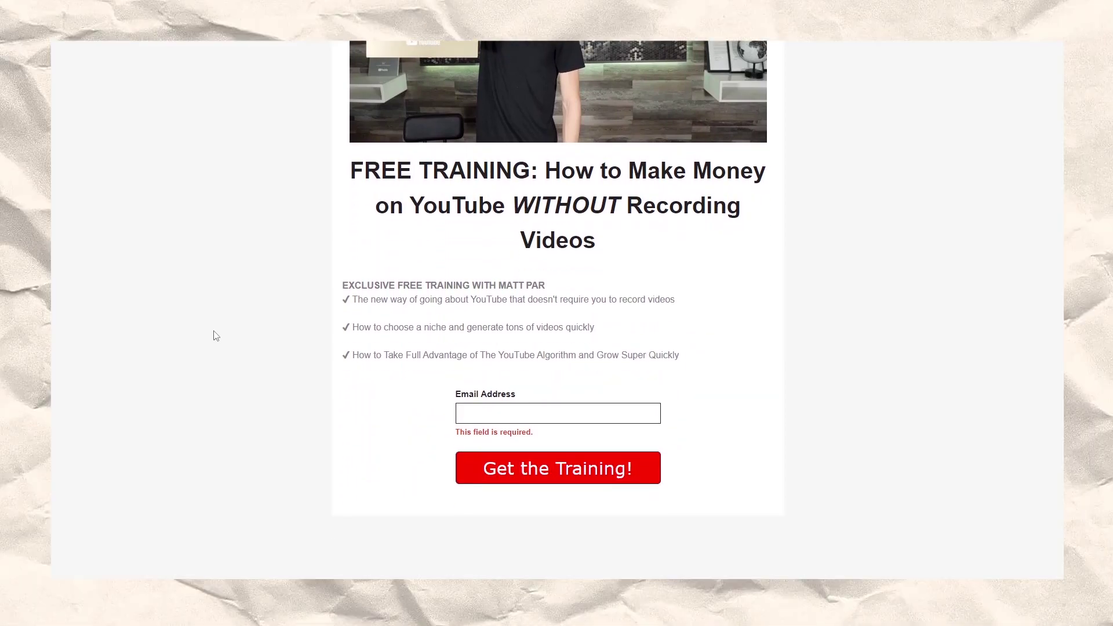
scroll(215, 335, down, 1)
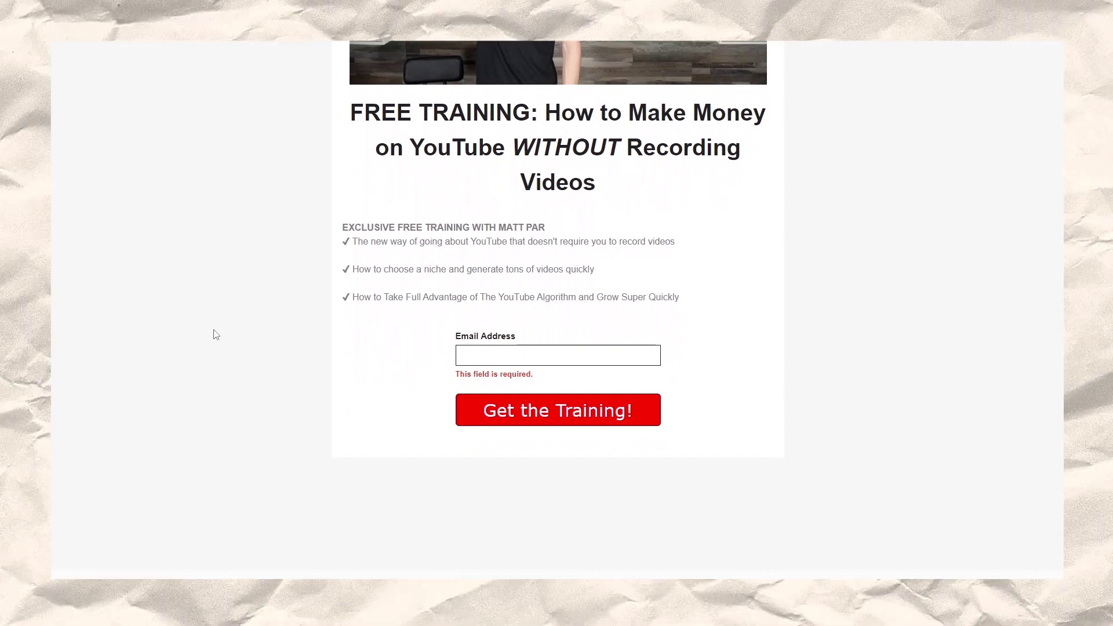